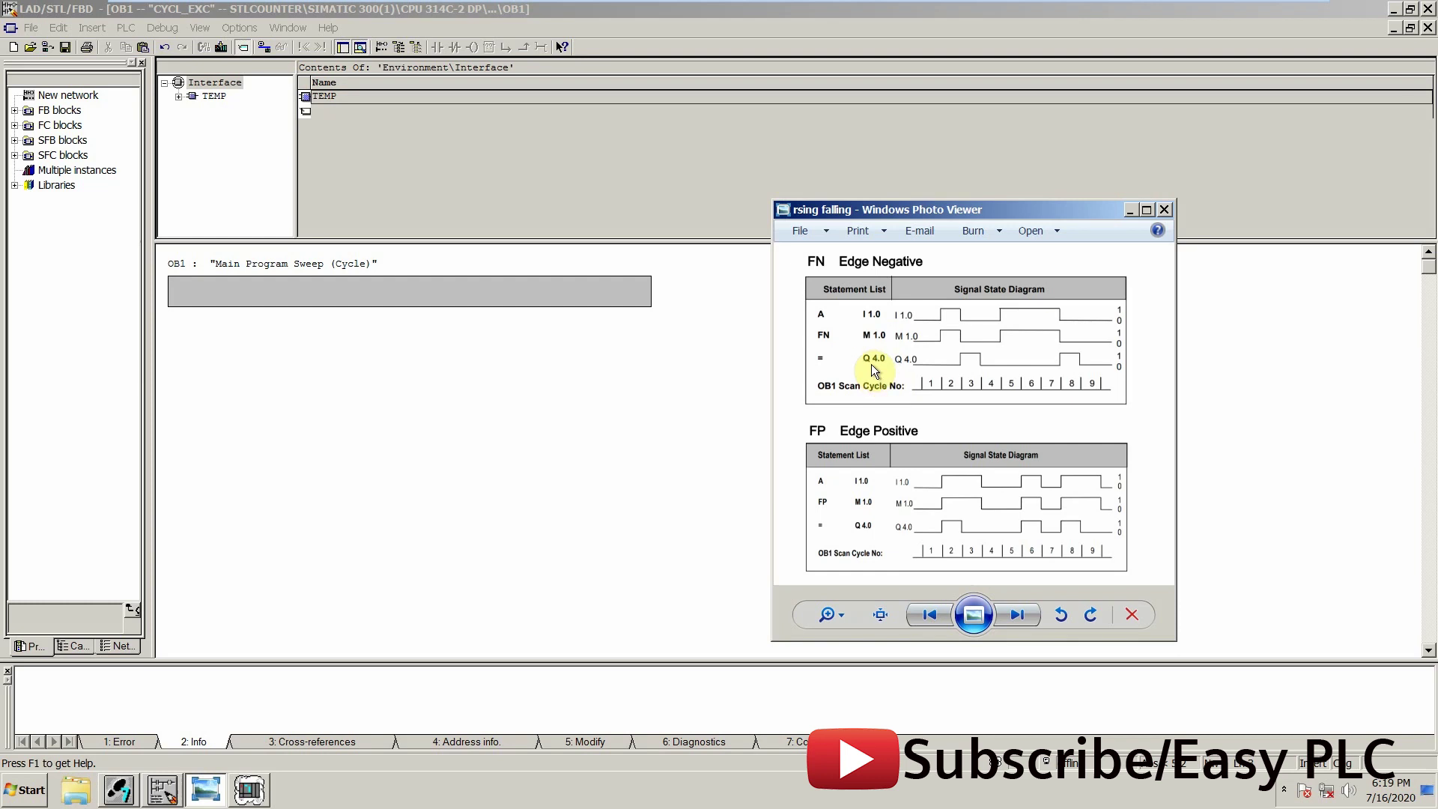
Step: Insert a new network into OB1 from the code area's context menu
click(254, 335)
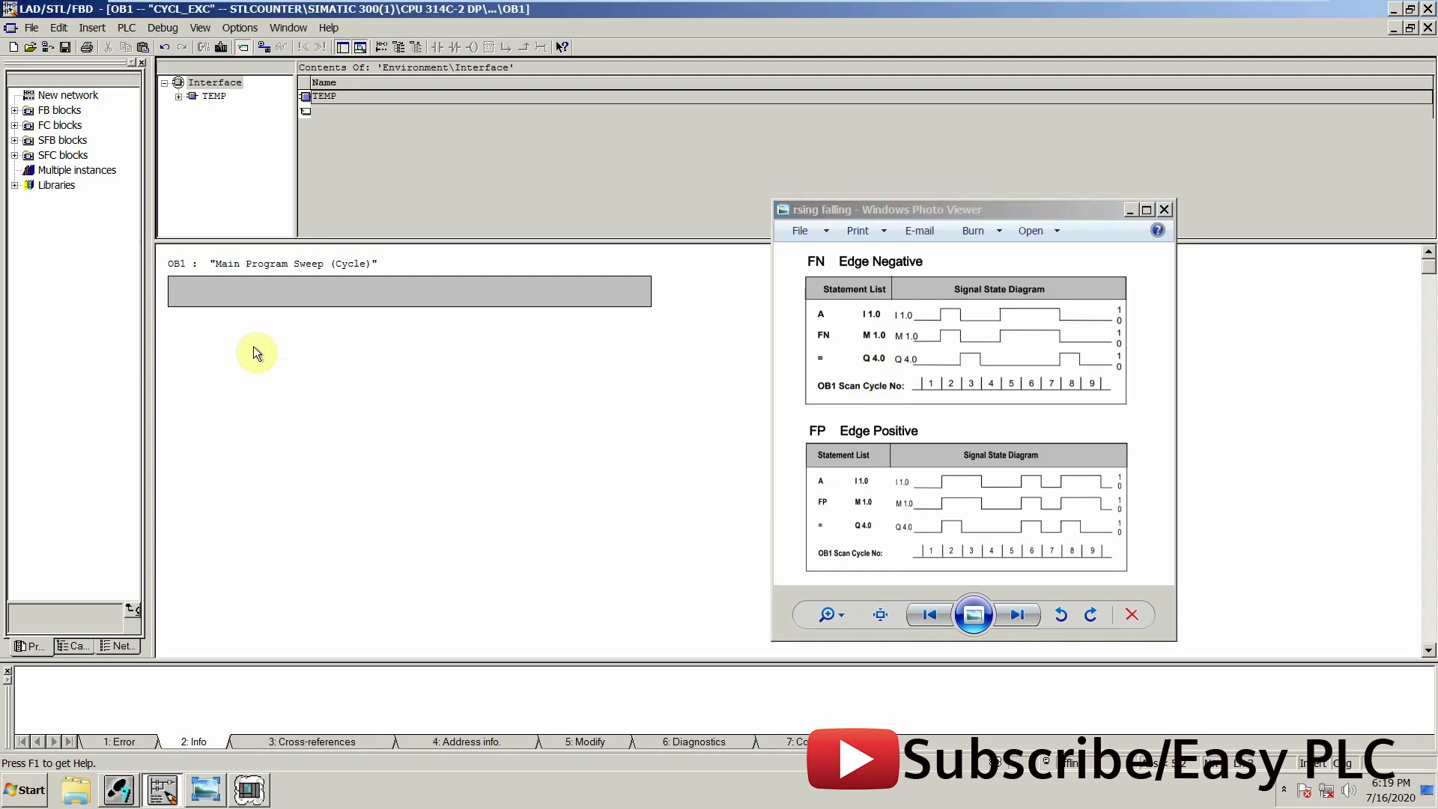
right_click(187, 341)
click(208, 370)
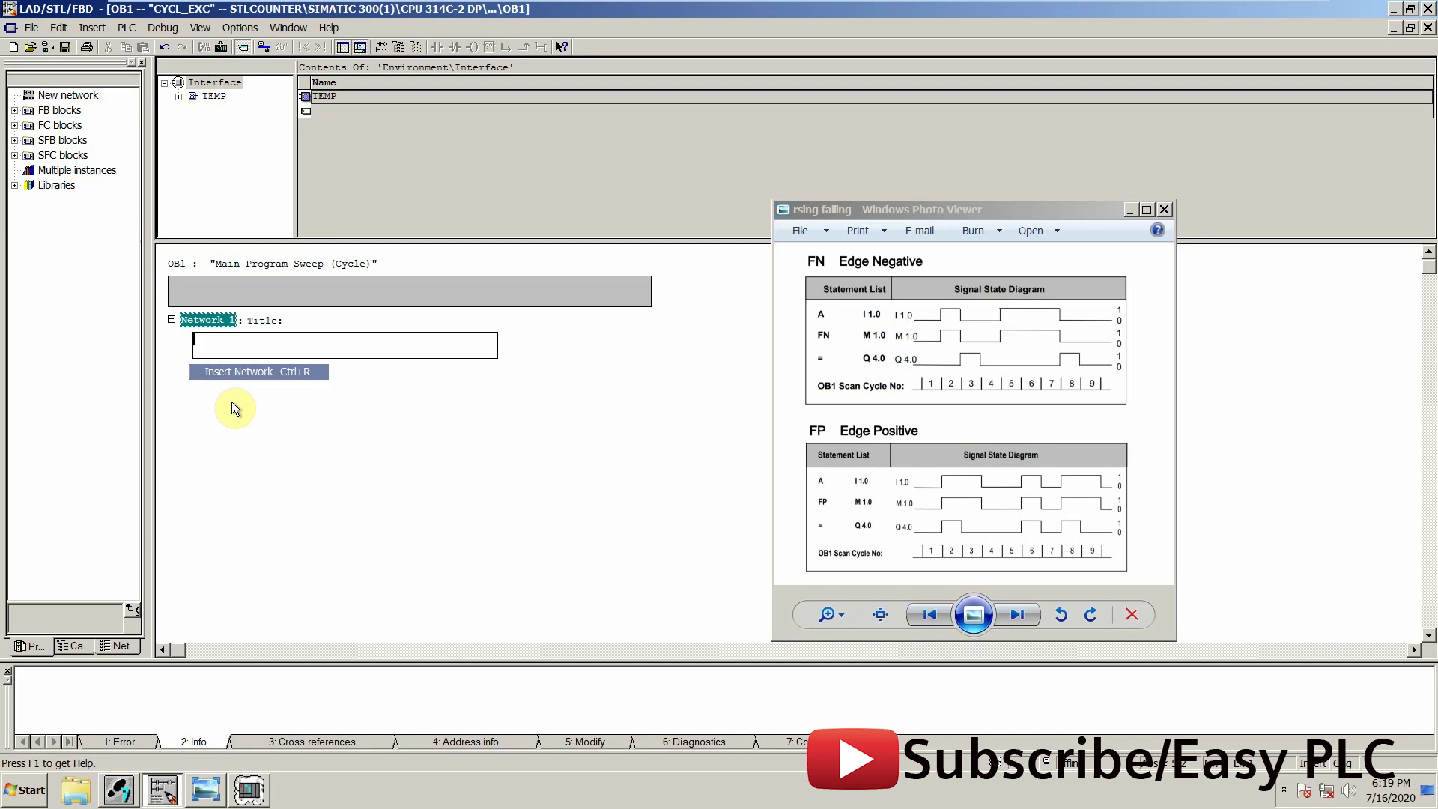
Step: Enter A I2.1 and FN M 1.0 with the comment //EDGE FLAG
click(214, 350)
text(A)
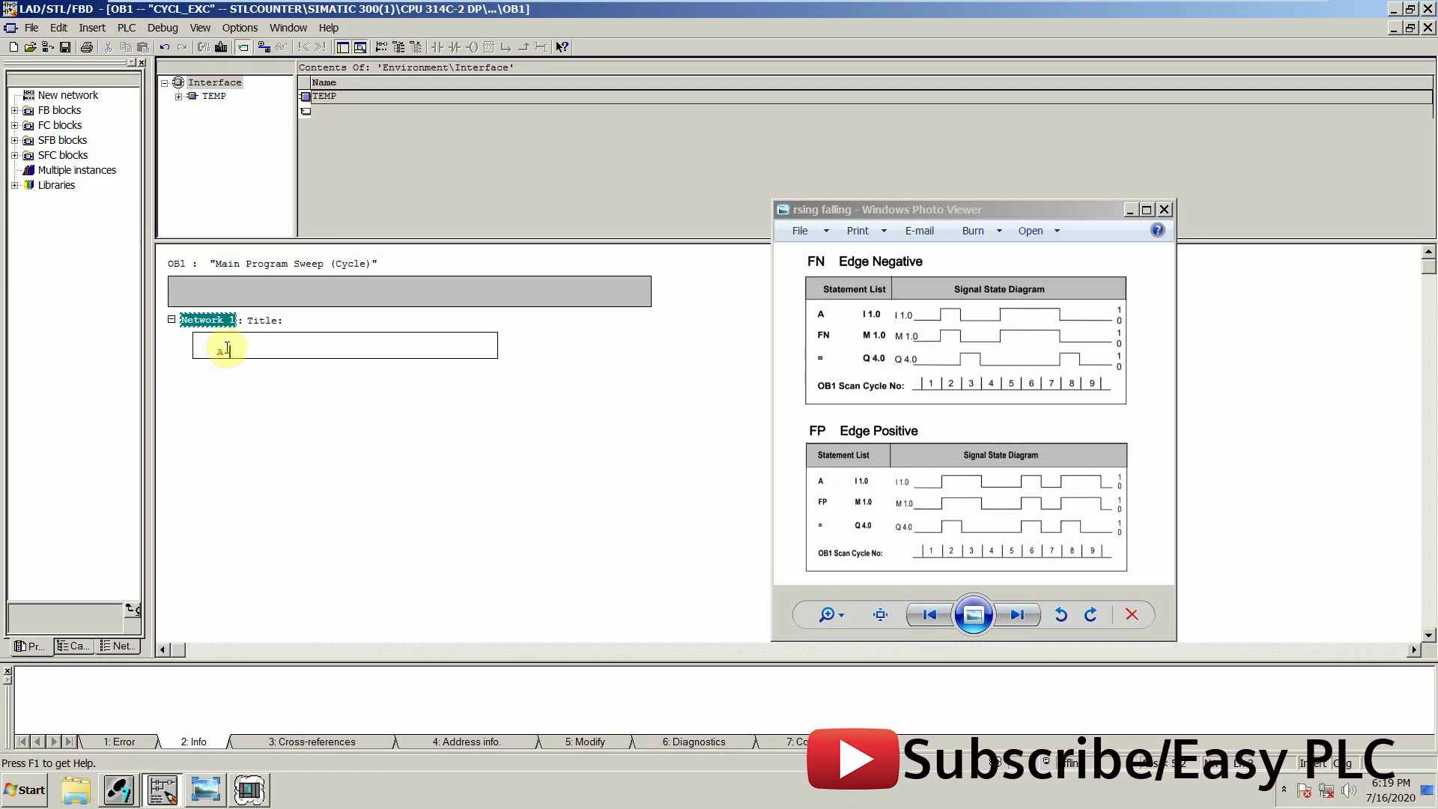
text( I2.1)
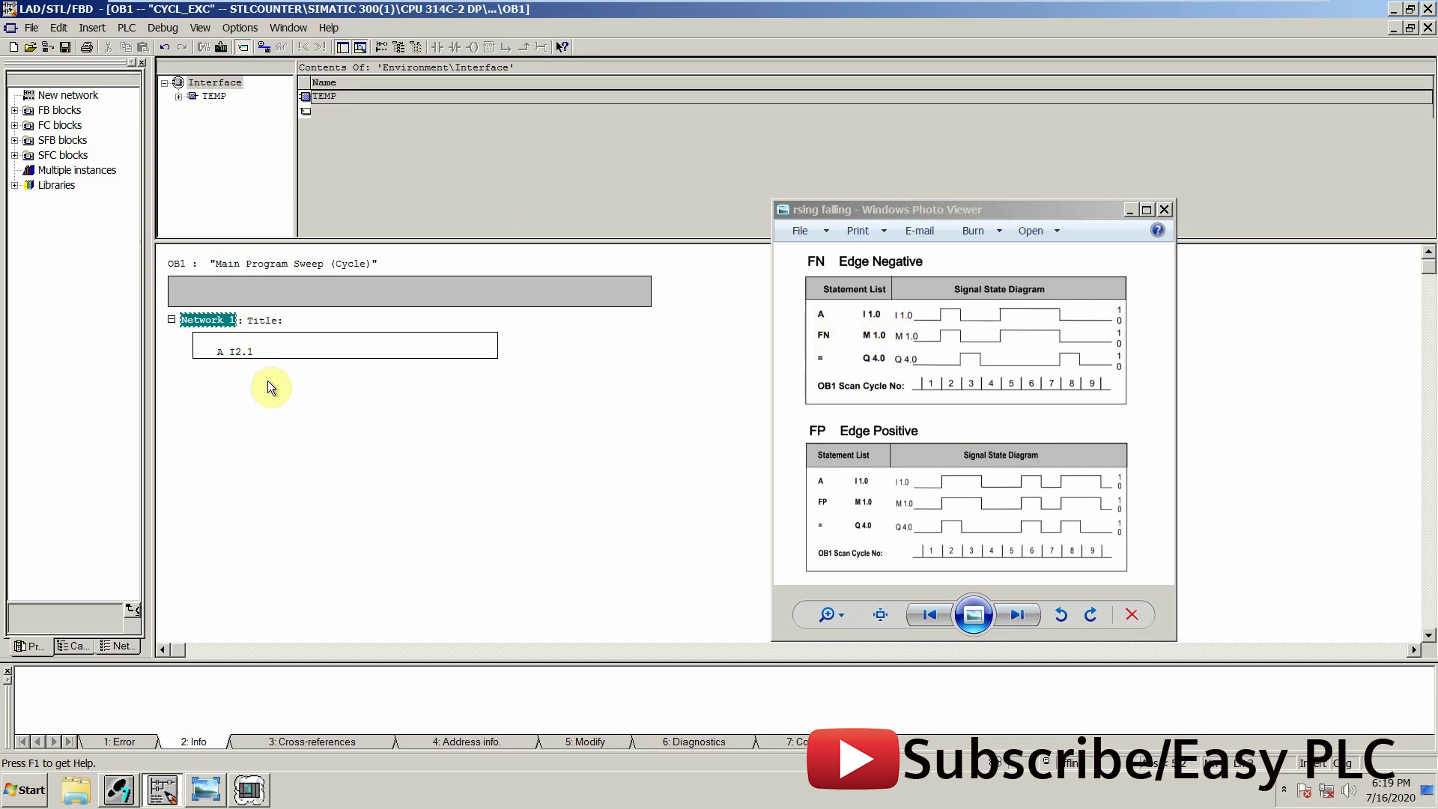
key(Return)
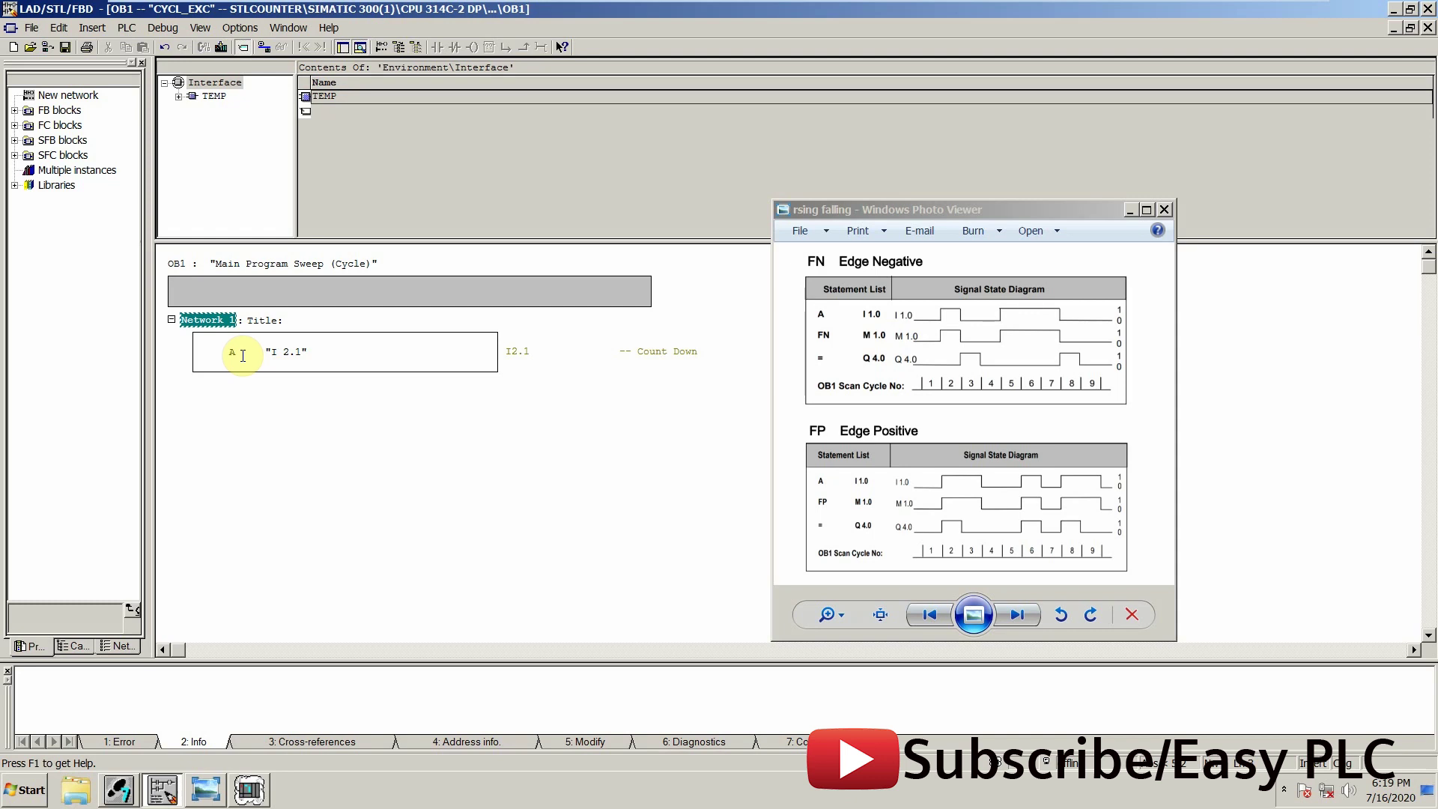
text(FN)
text(    M)
text(      1.0)
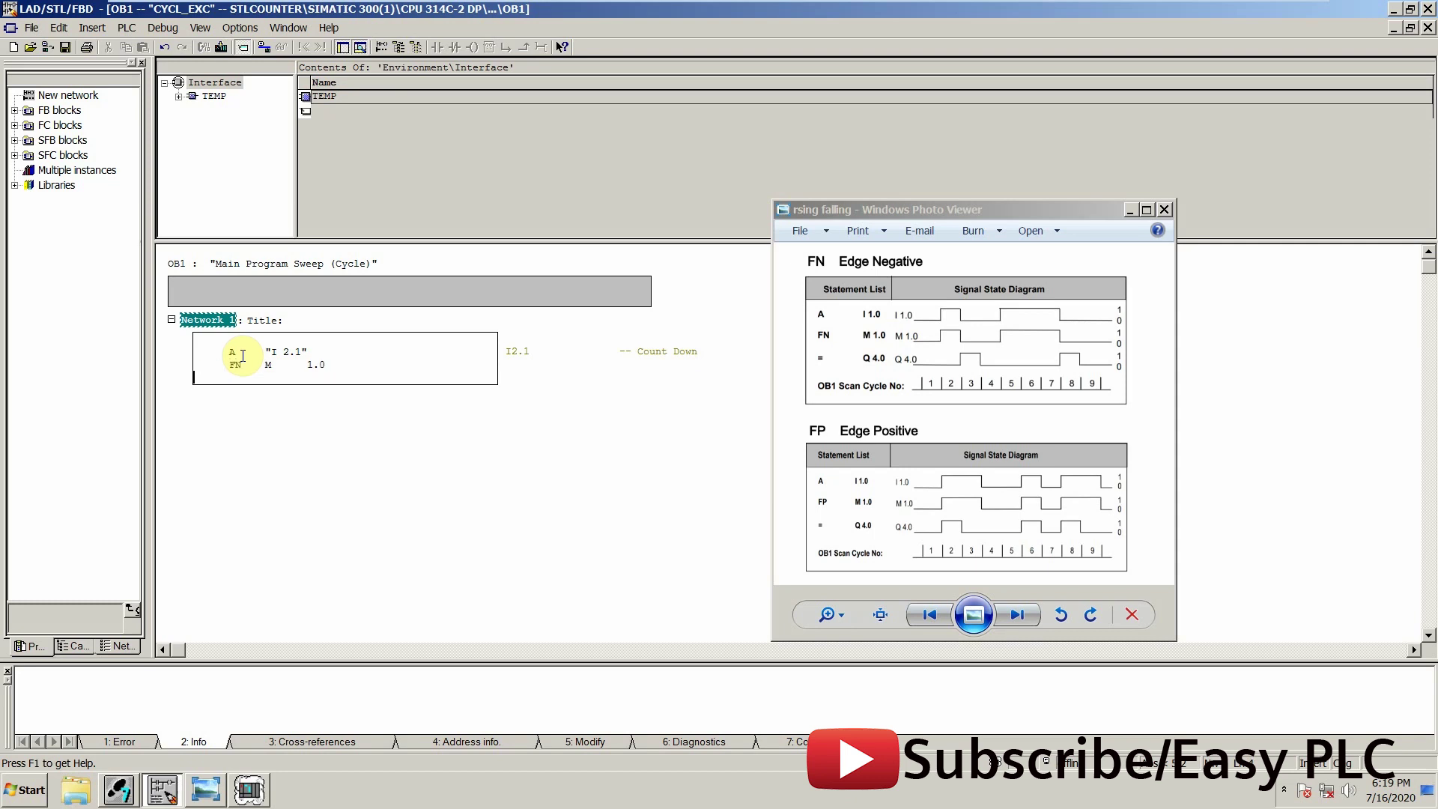
key(Return)
click(358, 364)
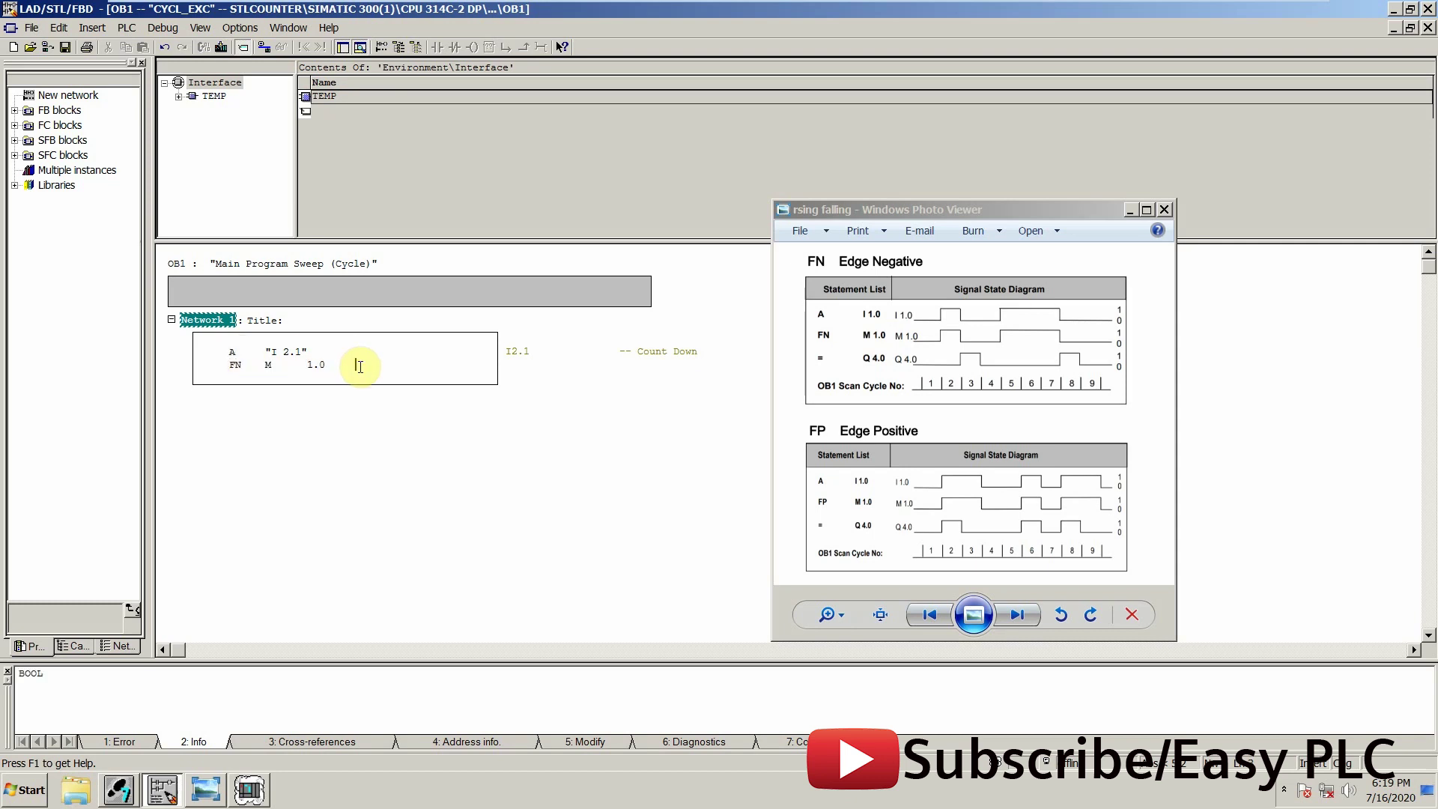
text(//)
text(EDGE )
text(FLAG)
key(Return)
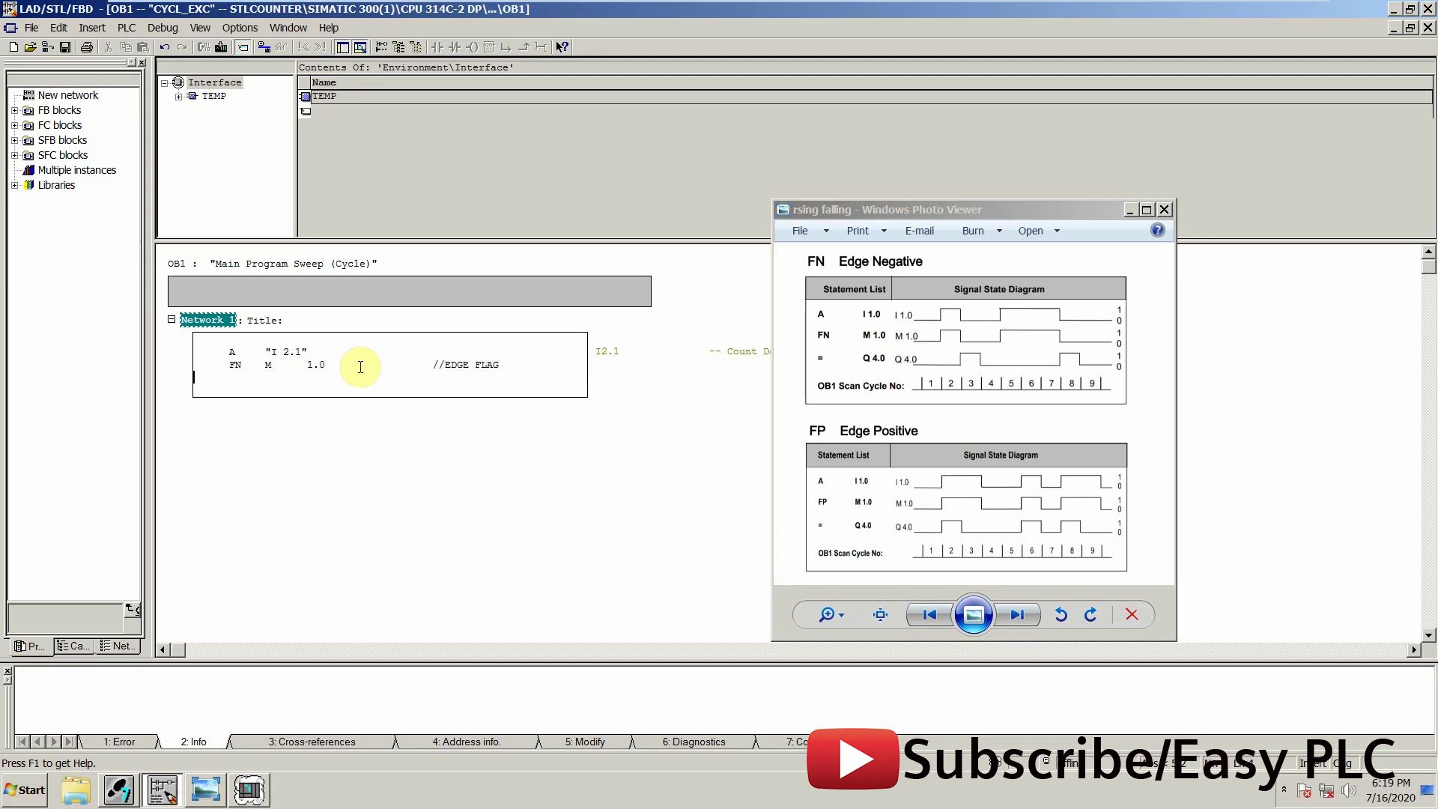
text(=)
text(Q4.0)
Step: Accept = Q4.0 as Network 1's third statement
key(Return)
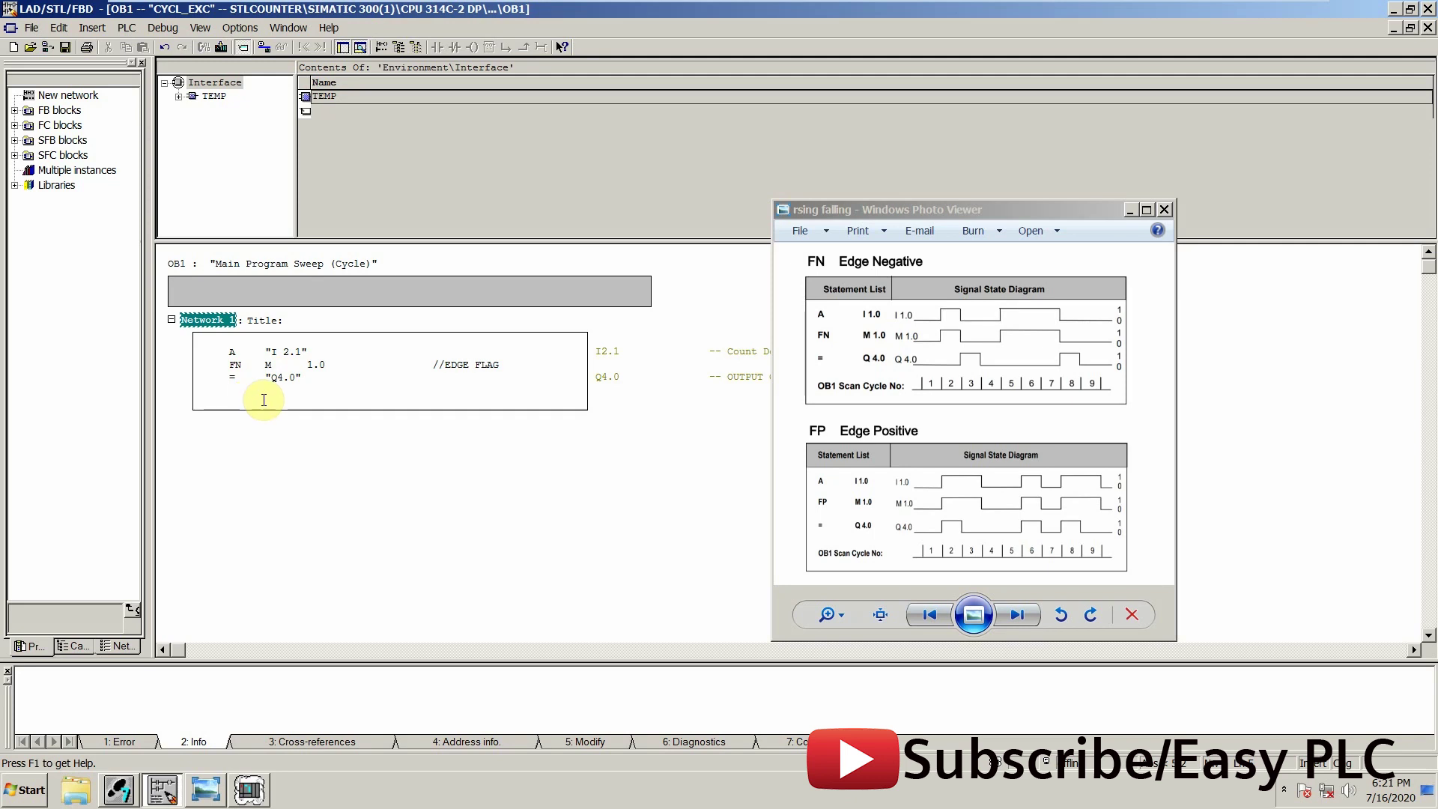
text(A Q)
text(4.0)
Step: Add A Q4.0 and S Q 4.1 '// SET Q 4.1 ON', then commit Network 1
key(Return)
text(S )
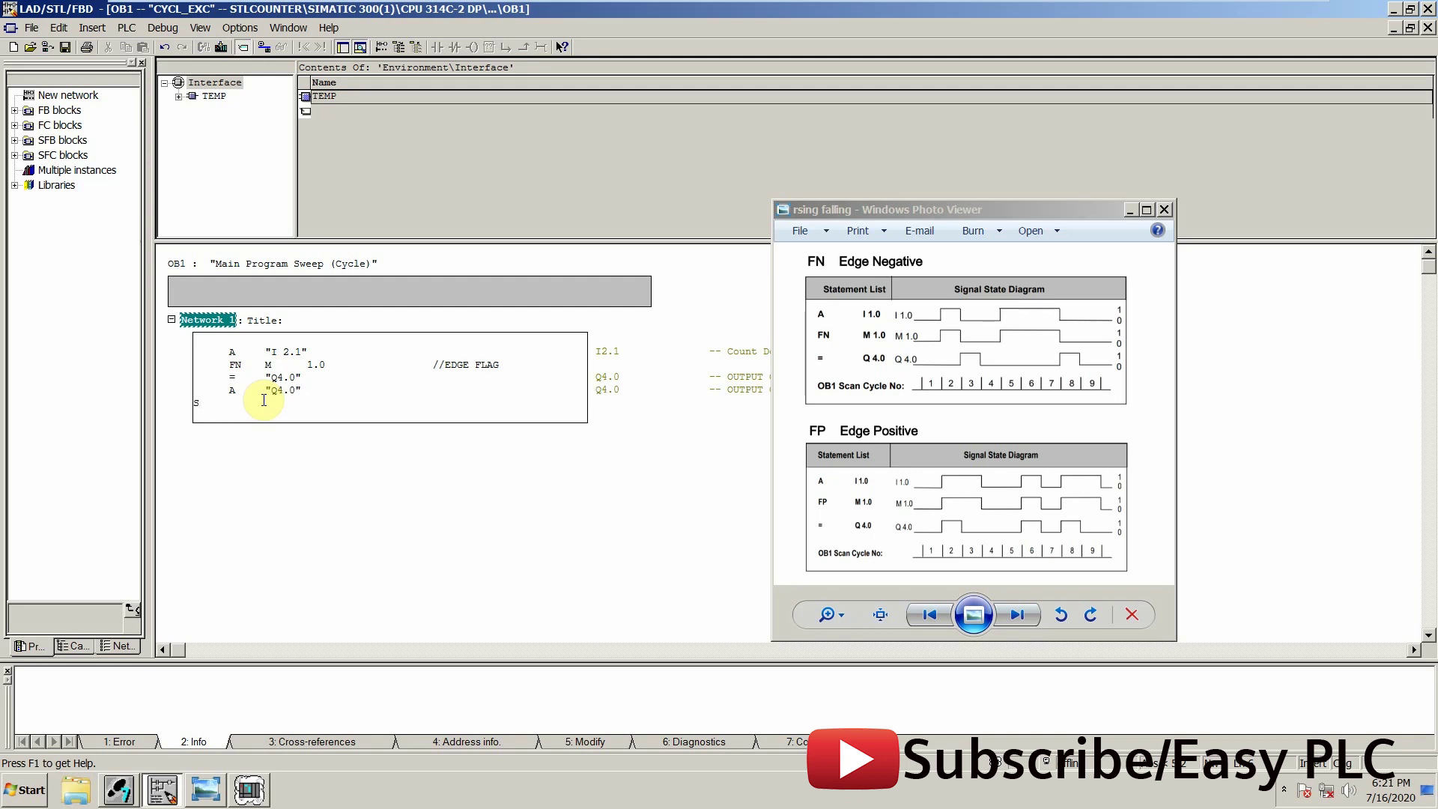
text(Q4.1)
key(Return)
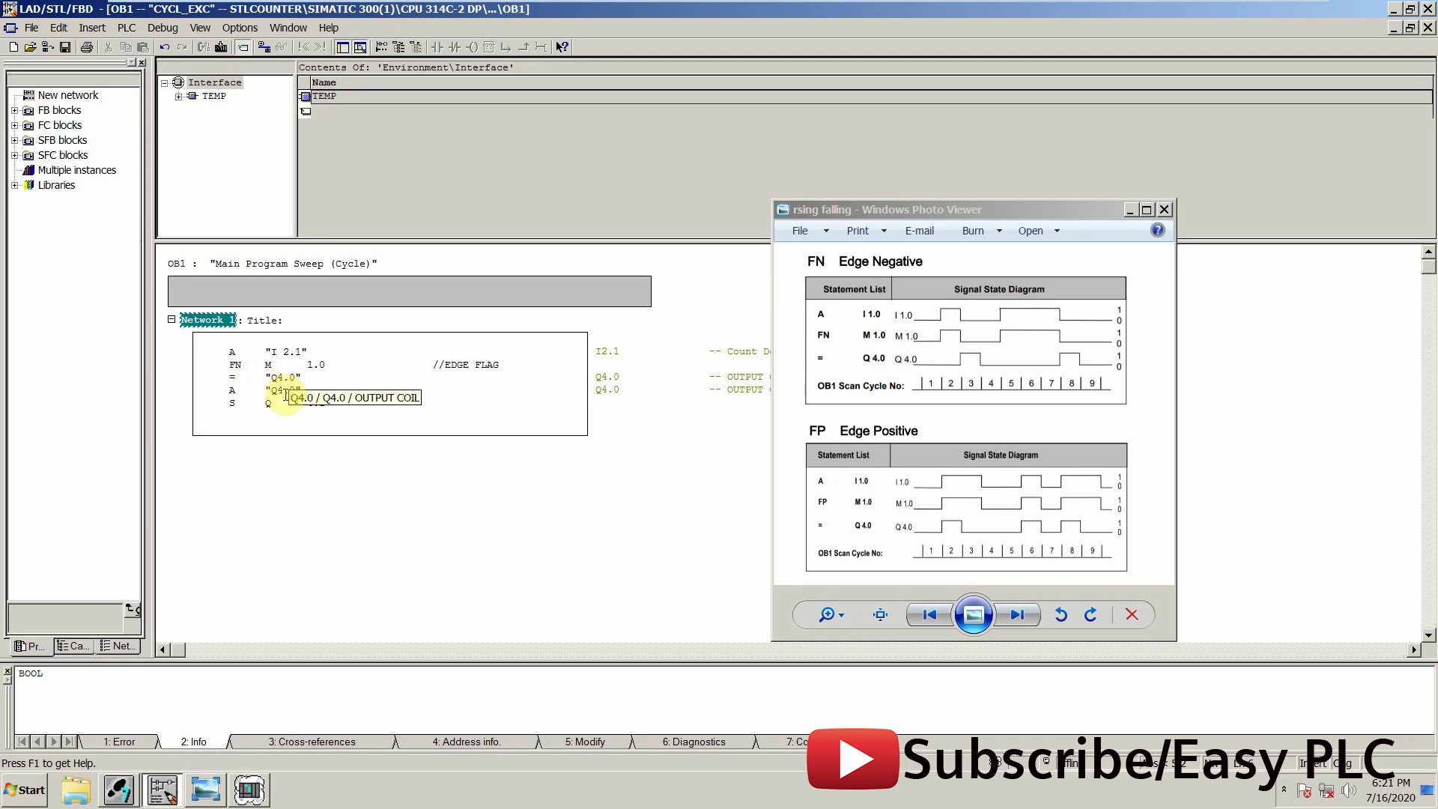
click(254, 400)
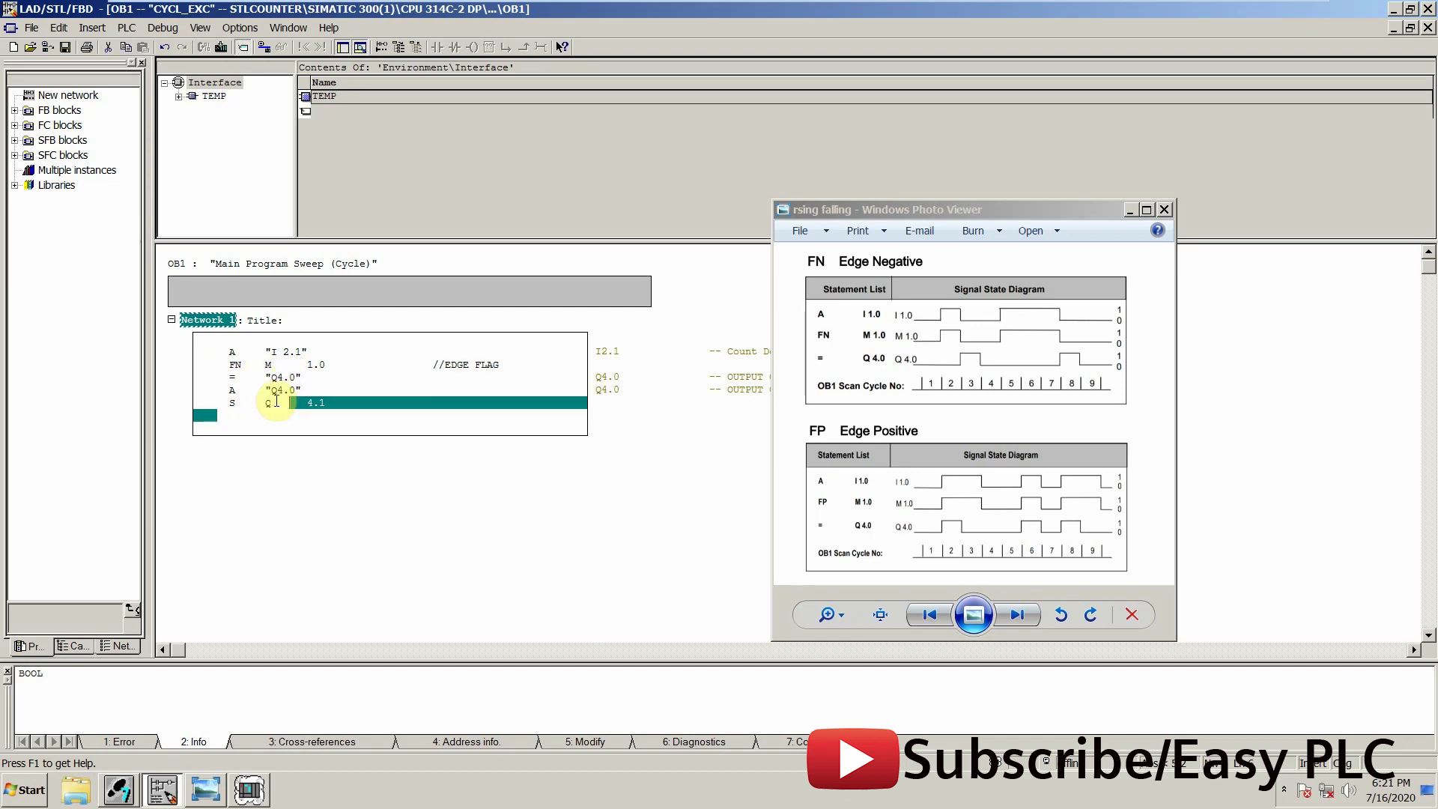
click(258, 396)
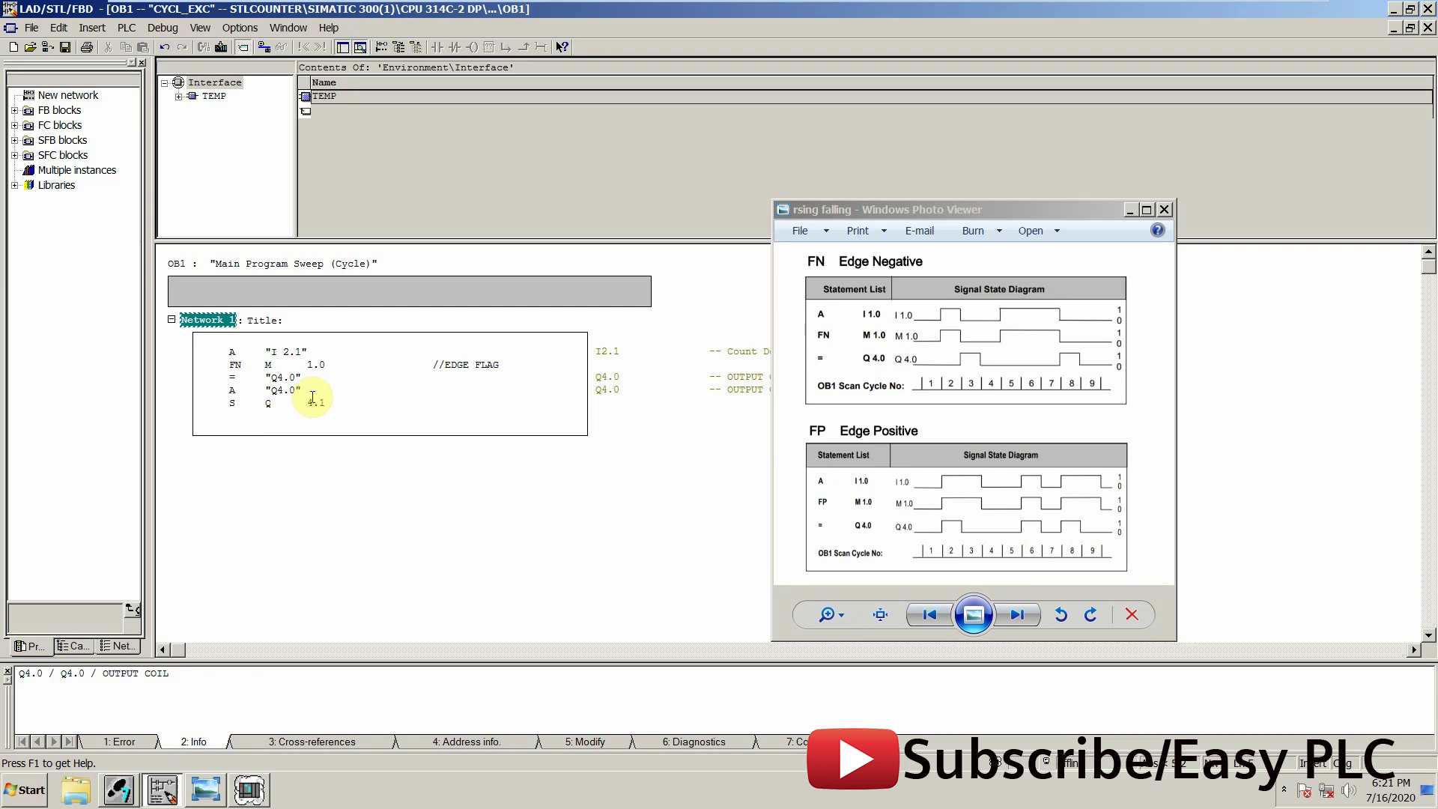
click(325, 402)
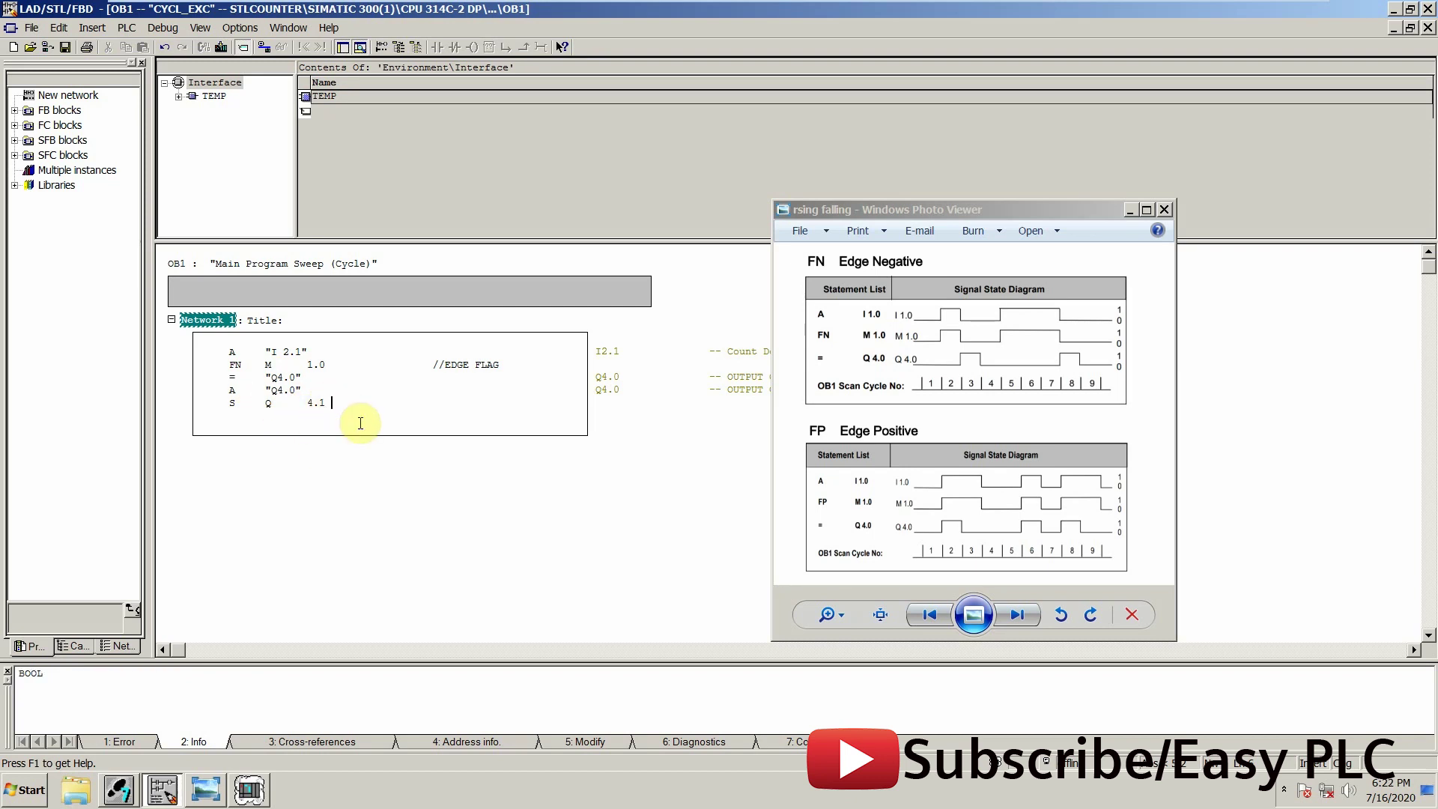
text(//)
text( SET )
text(Q )
text(4.1)
text( ON)
key(Return)
click(503, 439)
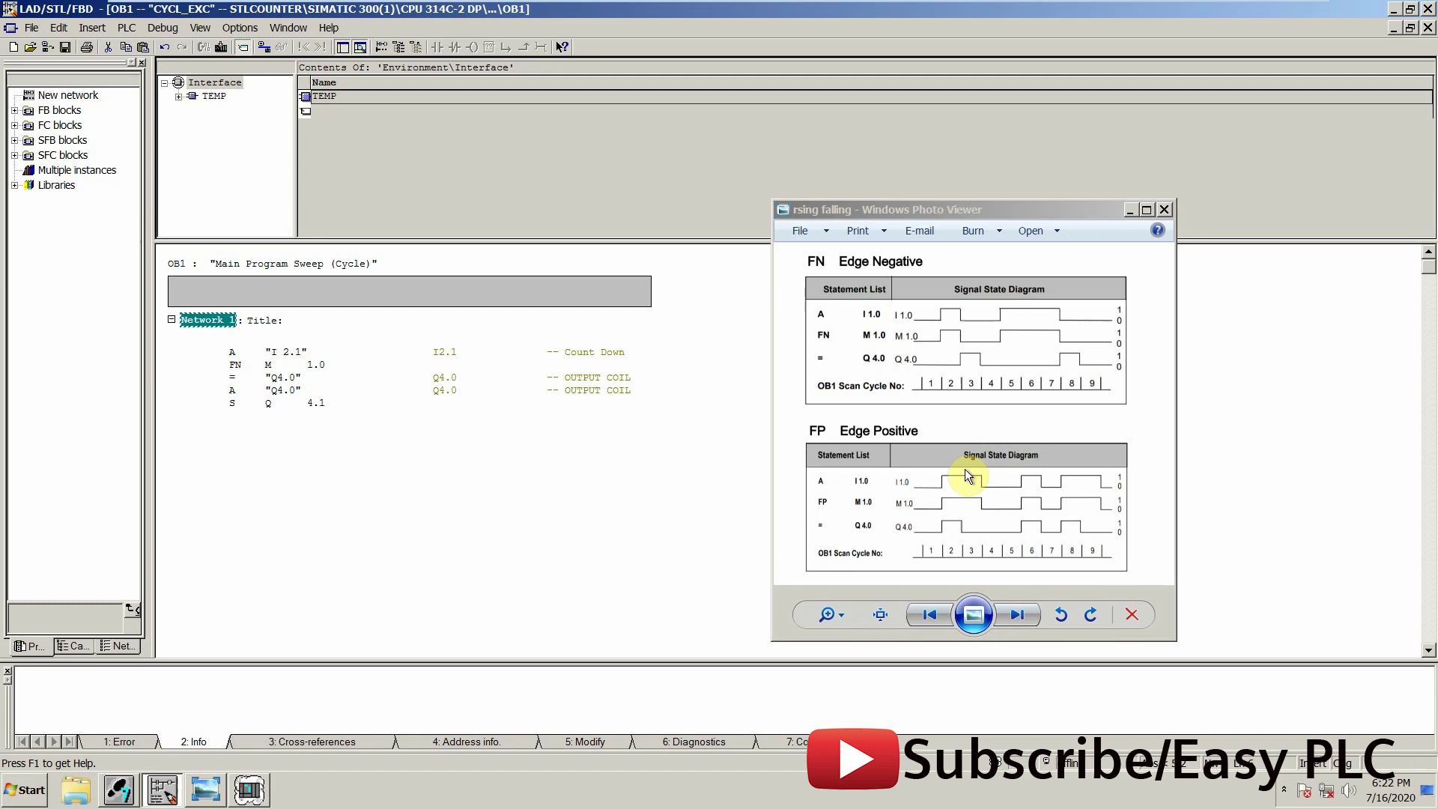
Step: Insert an empty Network 2 and move the edge diagram window aside
right_click(235, 470)
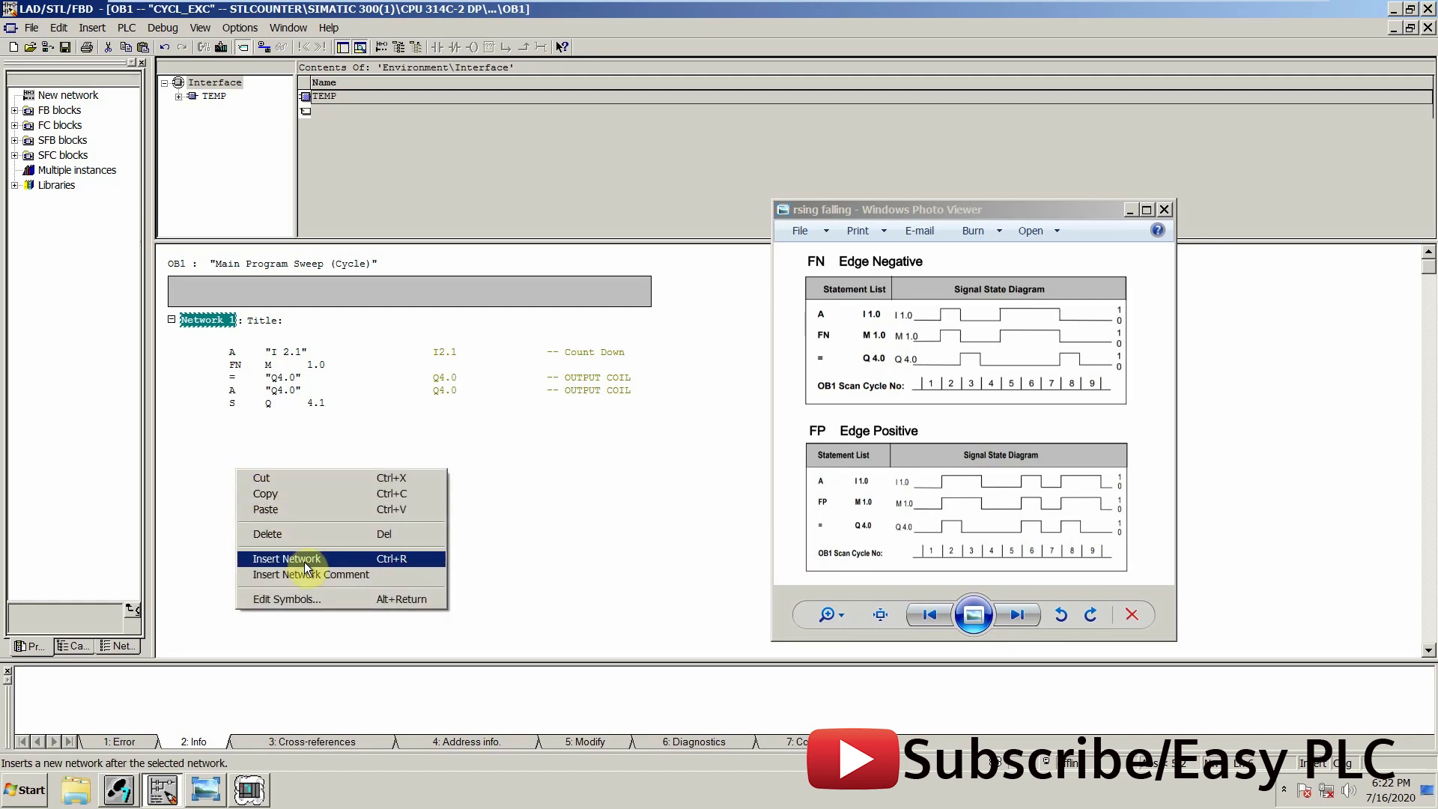
click(305, 559)
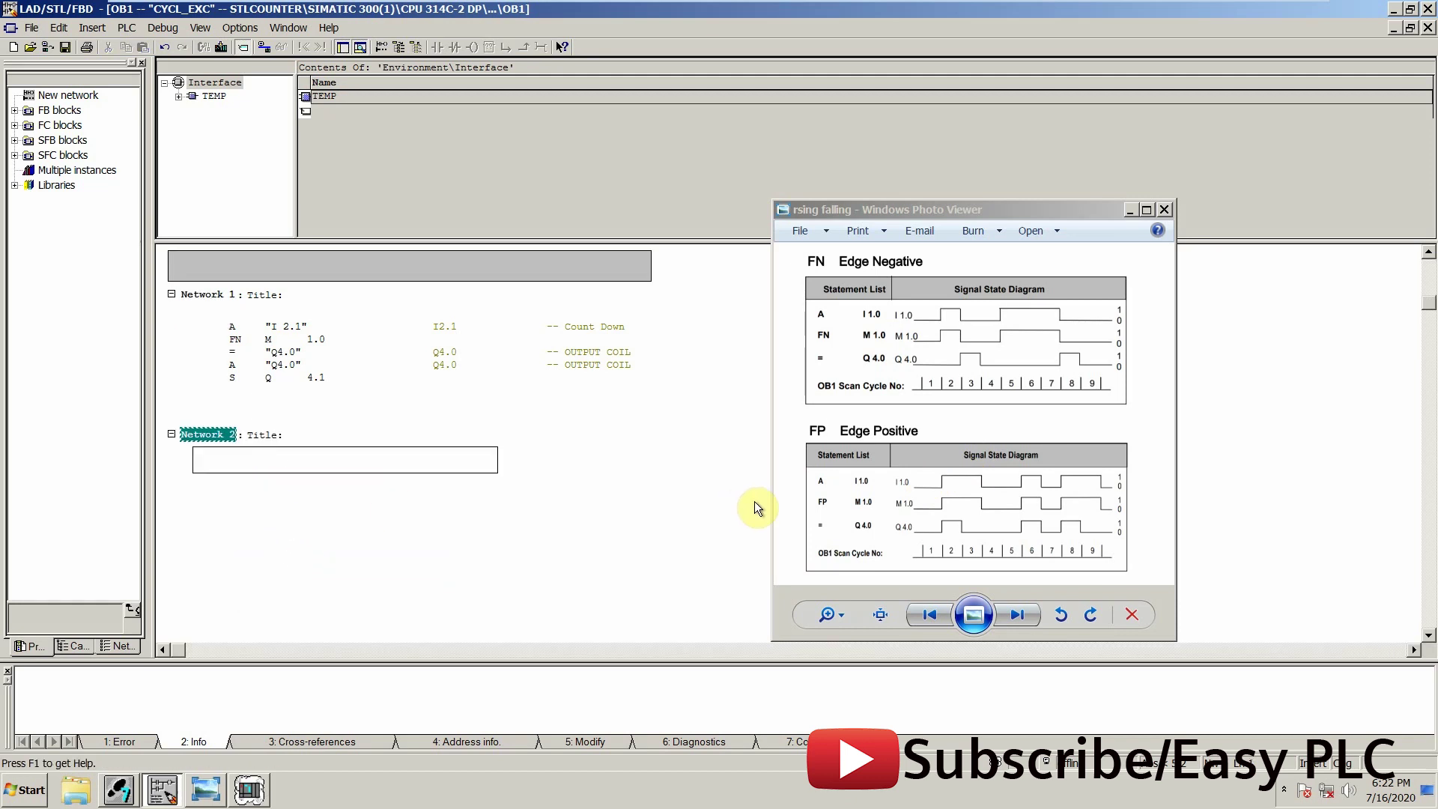
drag(907, 214, 866, 158)
click(222, 448)
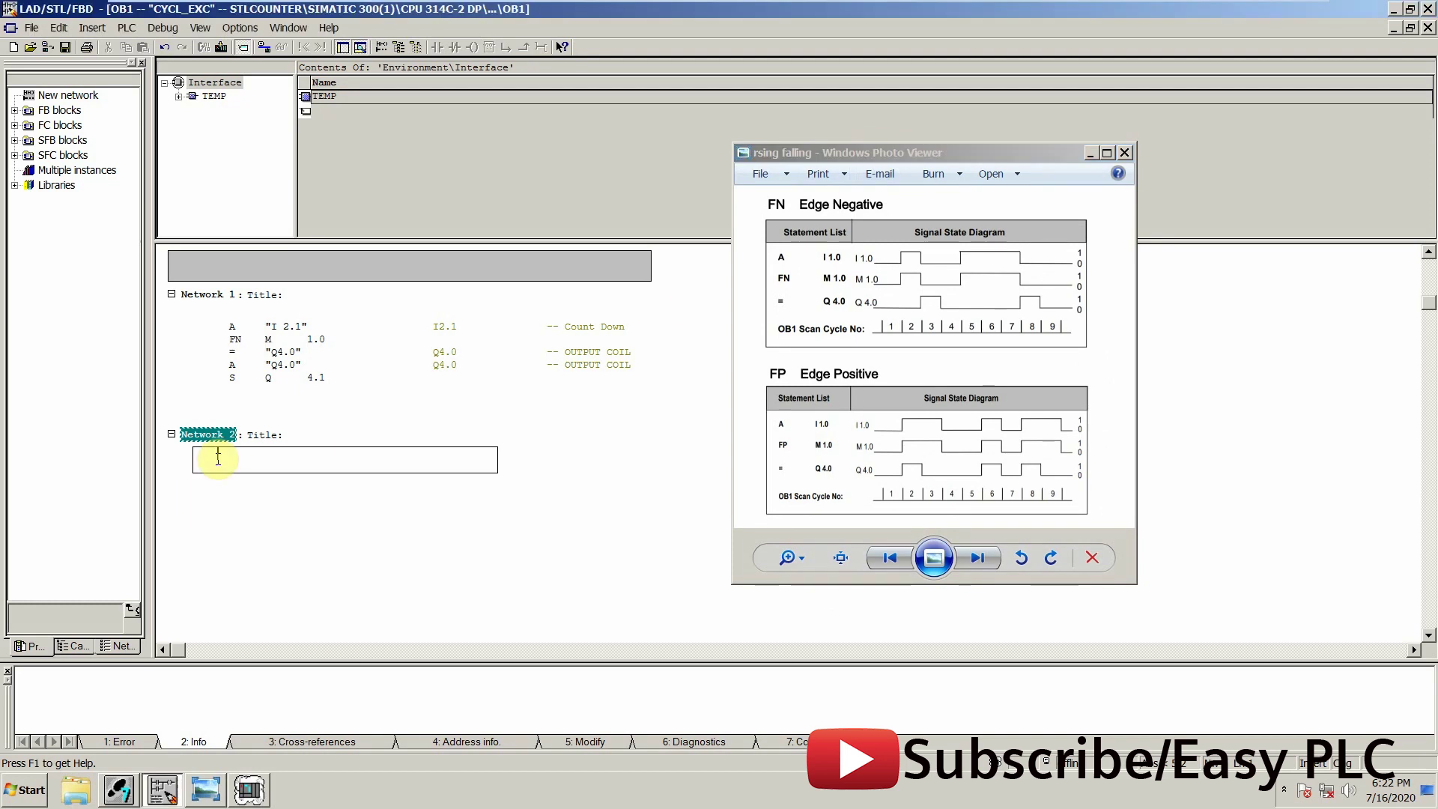
click(204, 455)
text(A)
text(2.2)
Step: Enter A I 2.2, FP M 1.1, = Q 4.2, A Q 4.2 and S Q 4.3
key(Return)
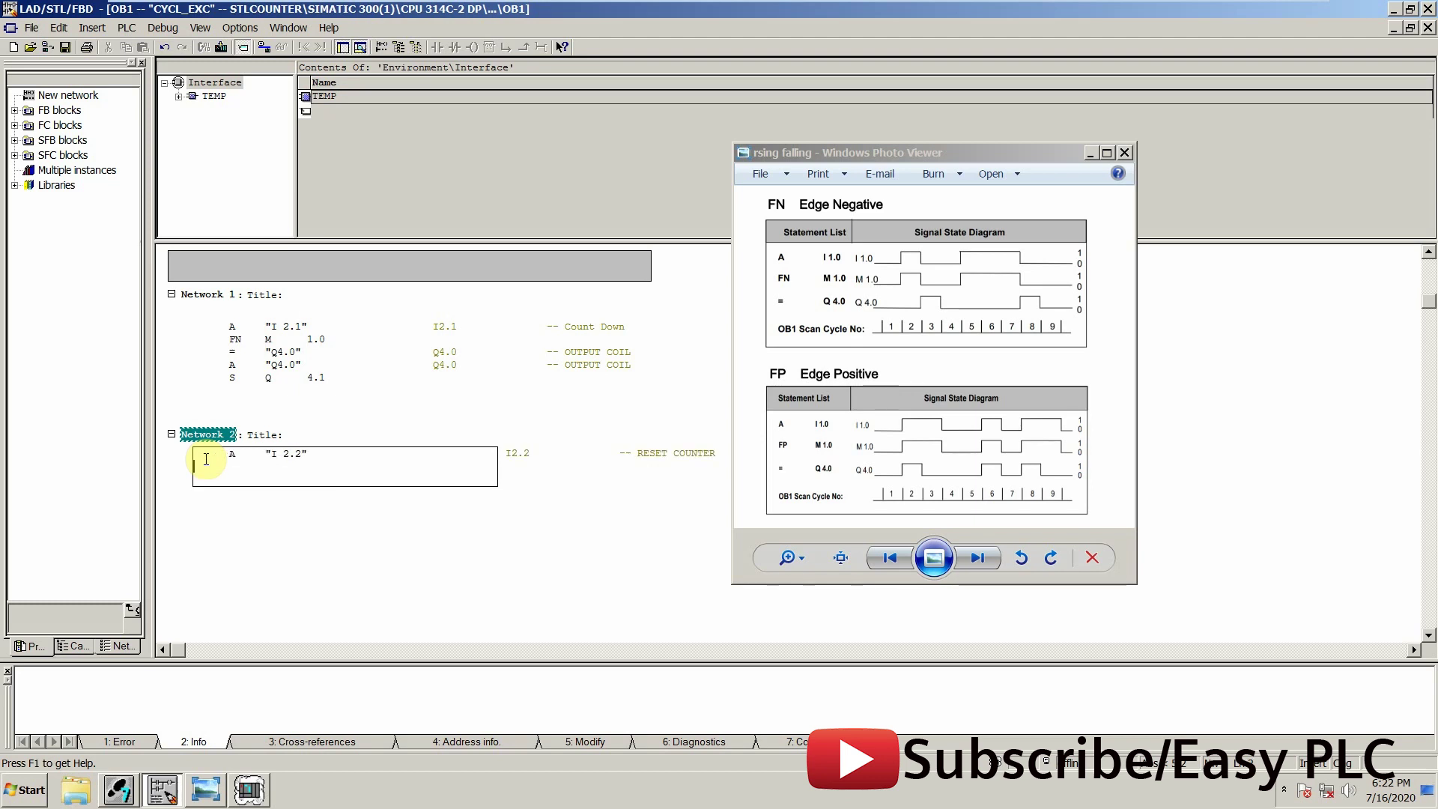
text(FP)
text( M)
text(1.0)
key(Return)
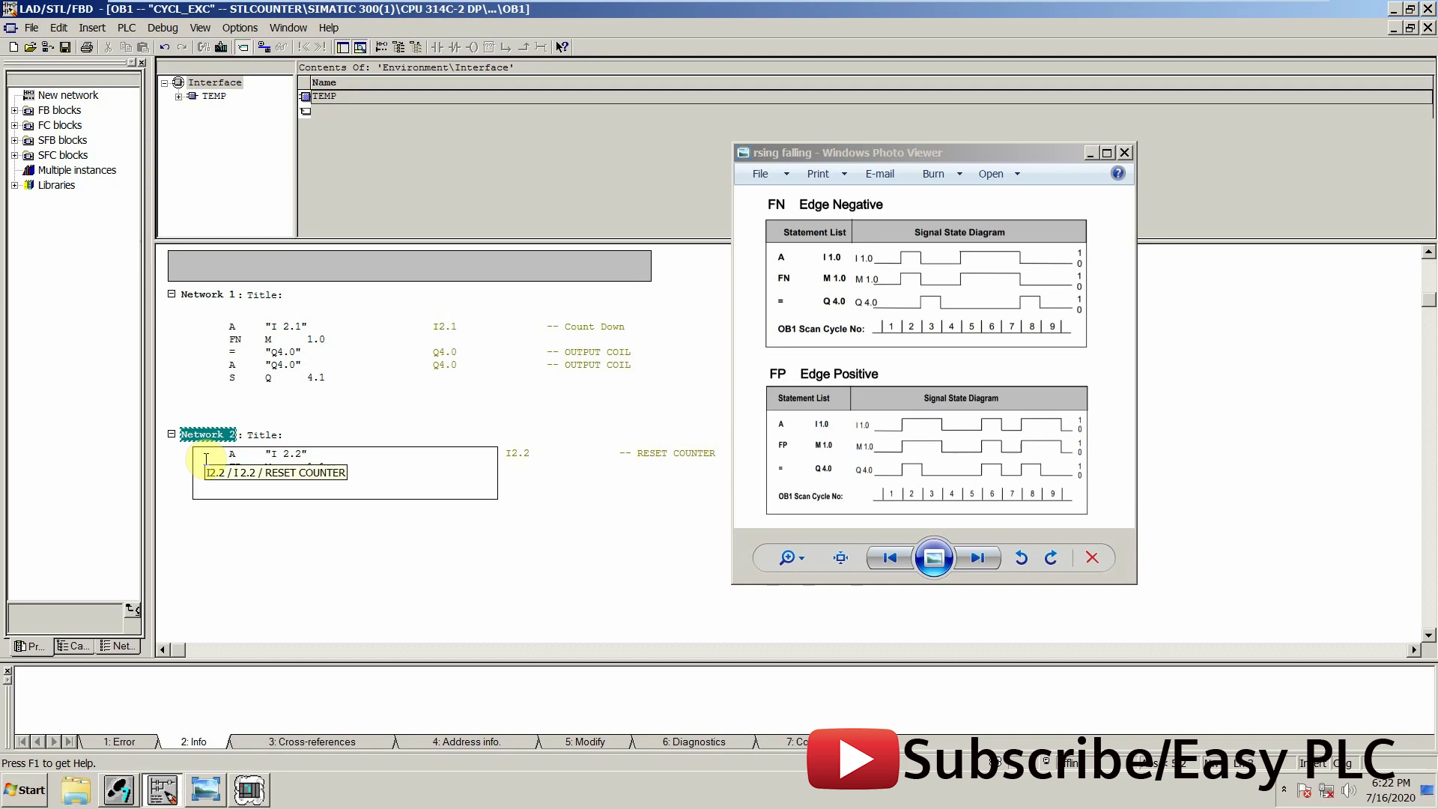
text(= Q)
text( 4.2)
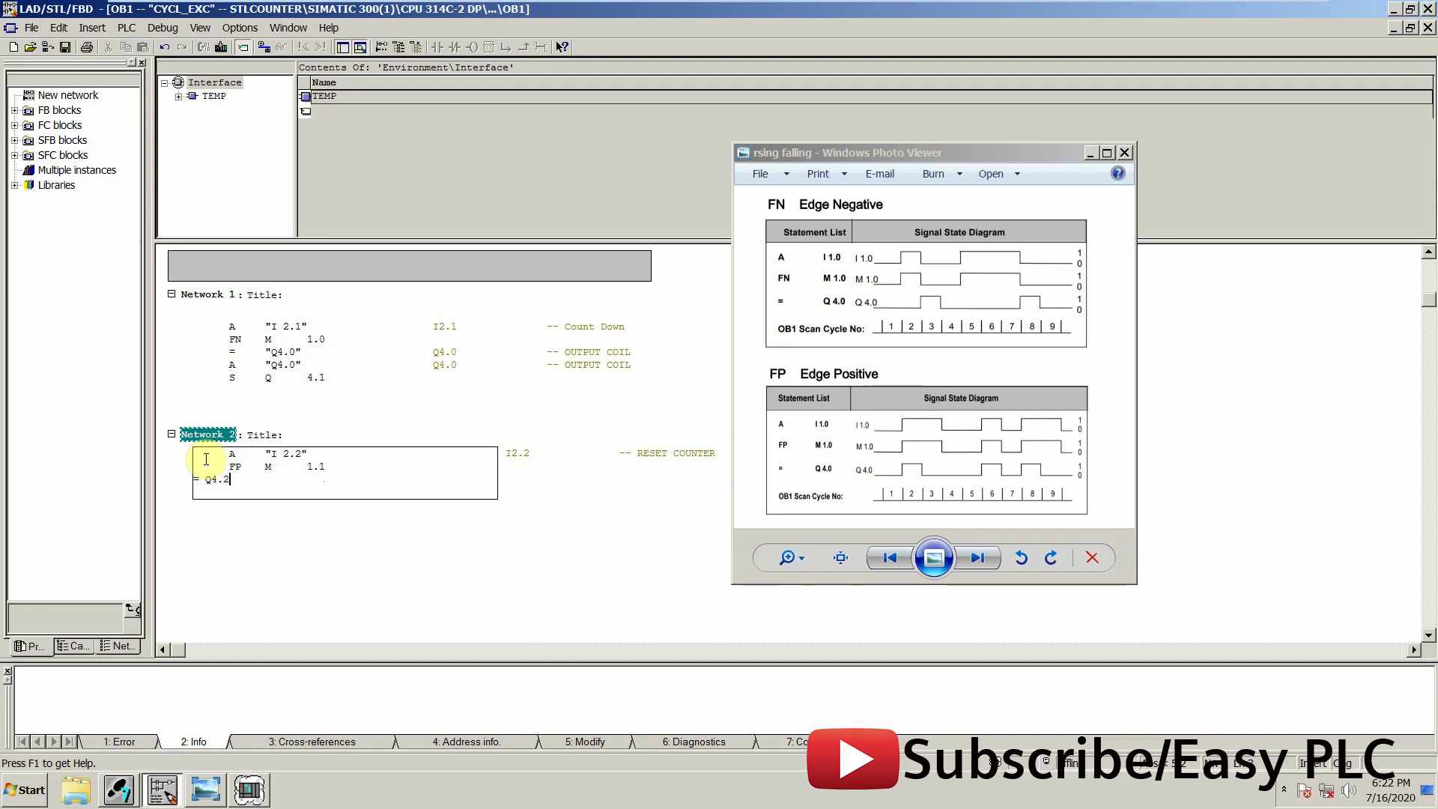
key(Return)
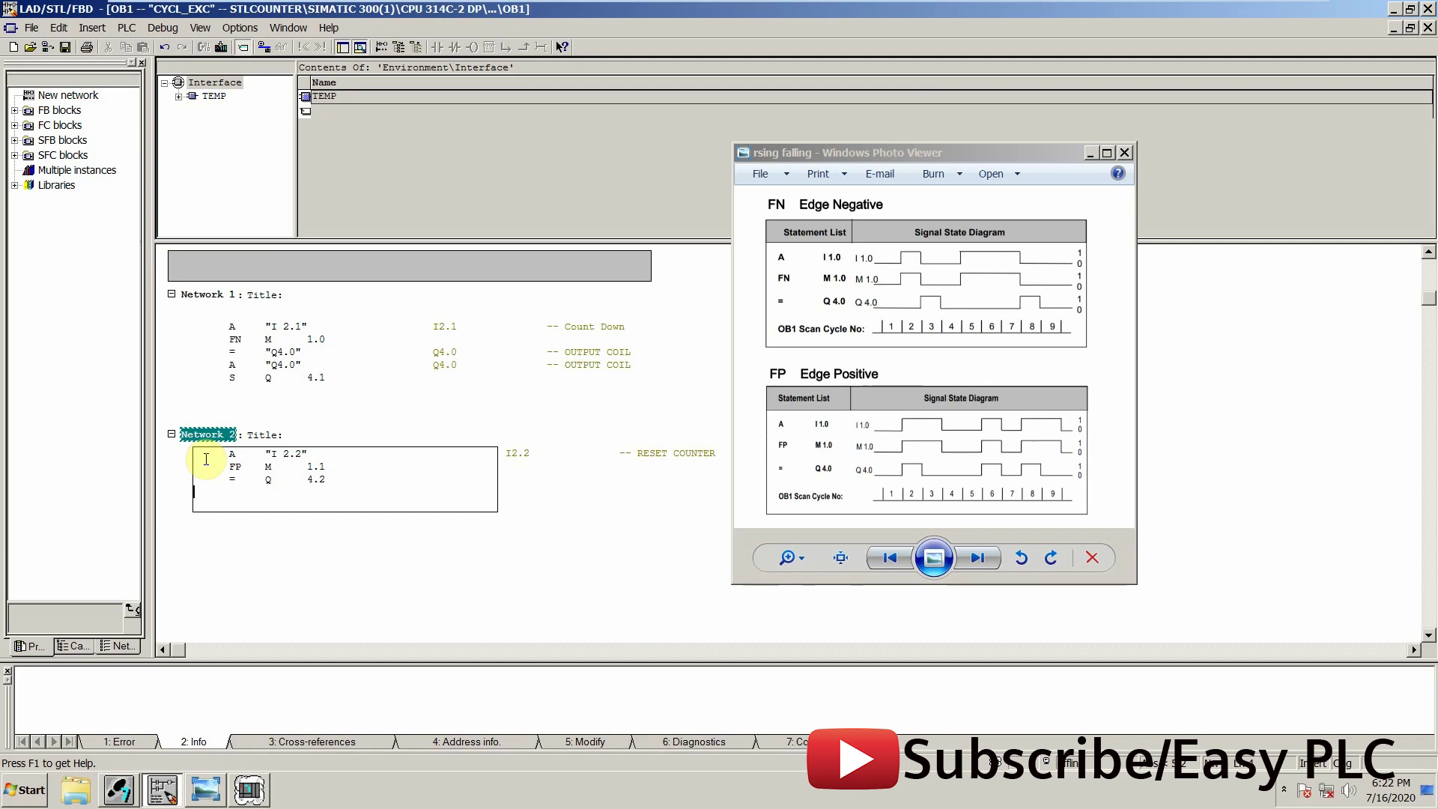
text(A Q4.2)
key(Return)
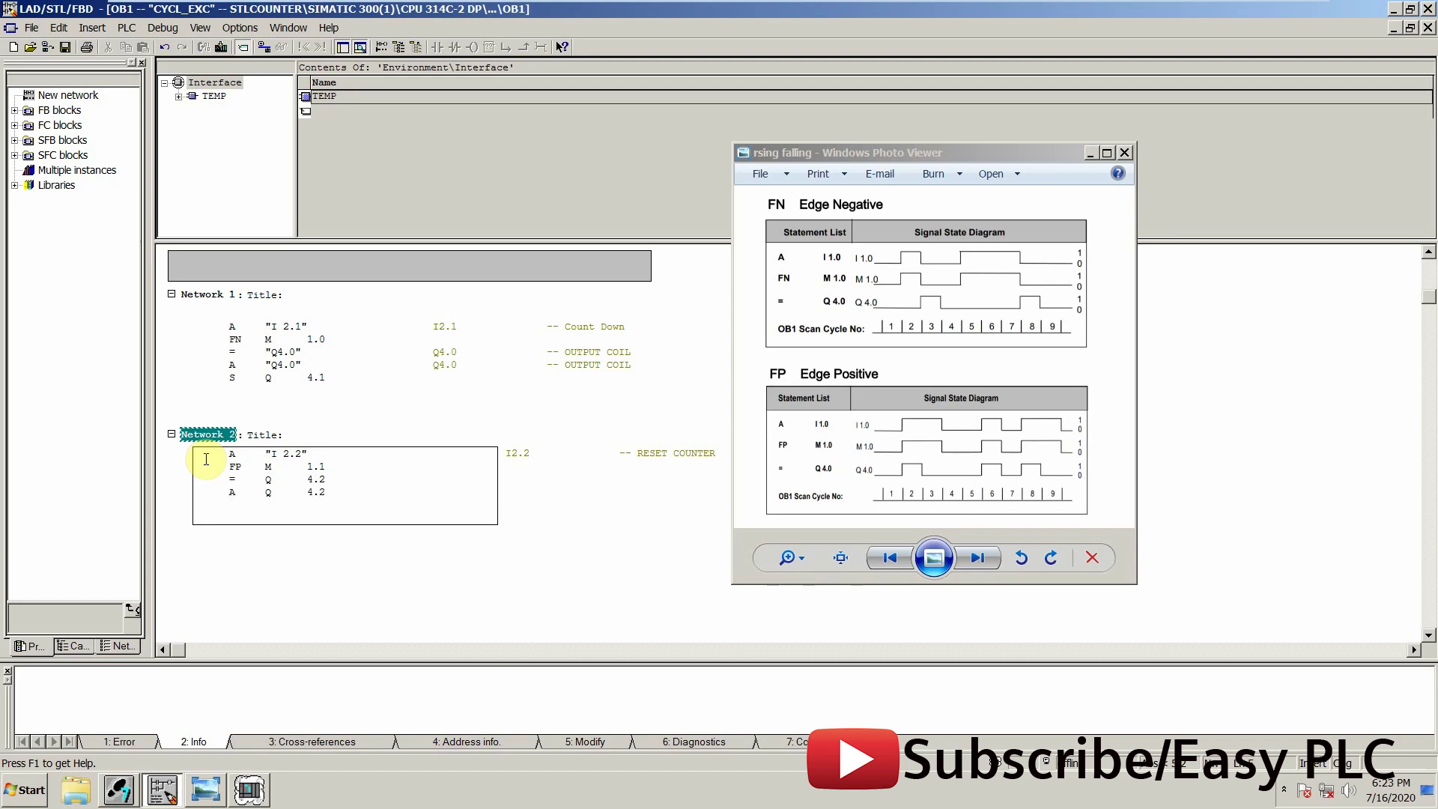
text(S Q)
text( 4.3)
key(Return)
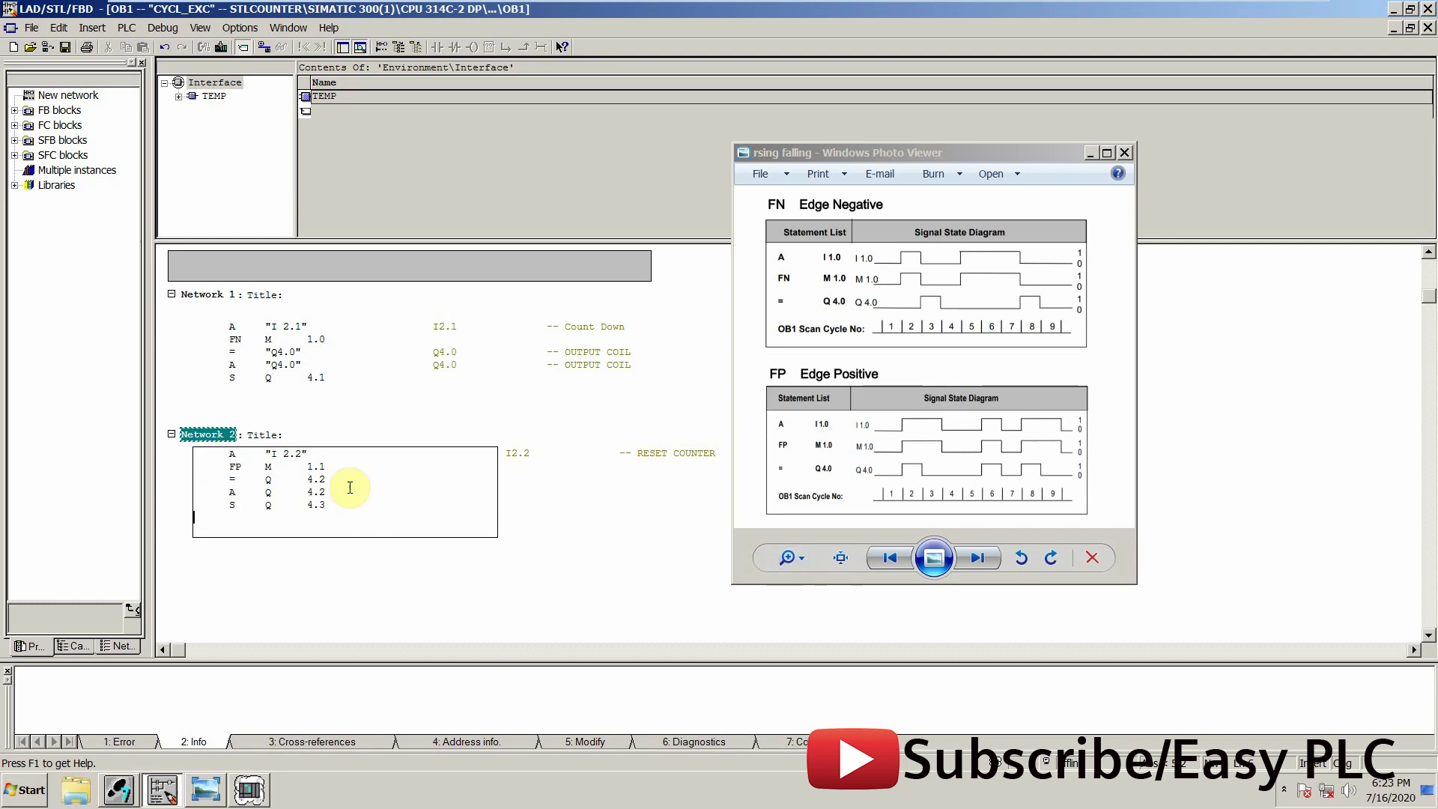
Step: Add // comments to Network 2's FP M 1.1 and S Q 4.3 lines
click(338, 506)
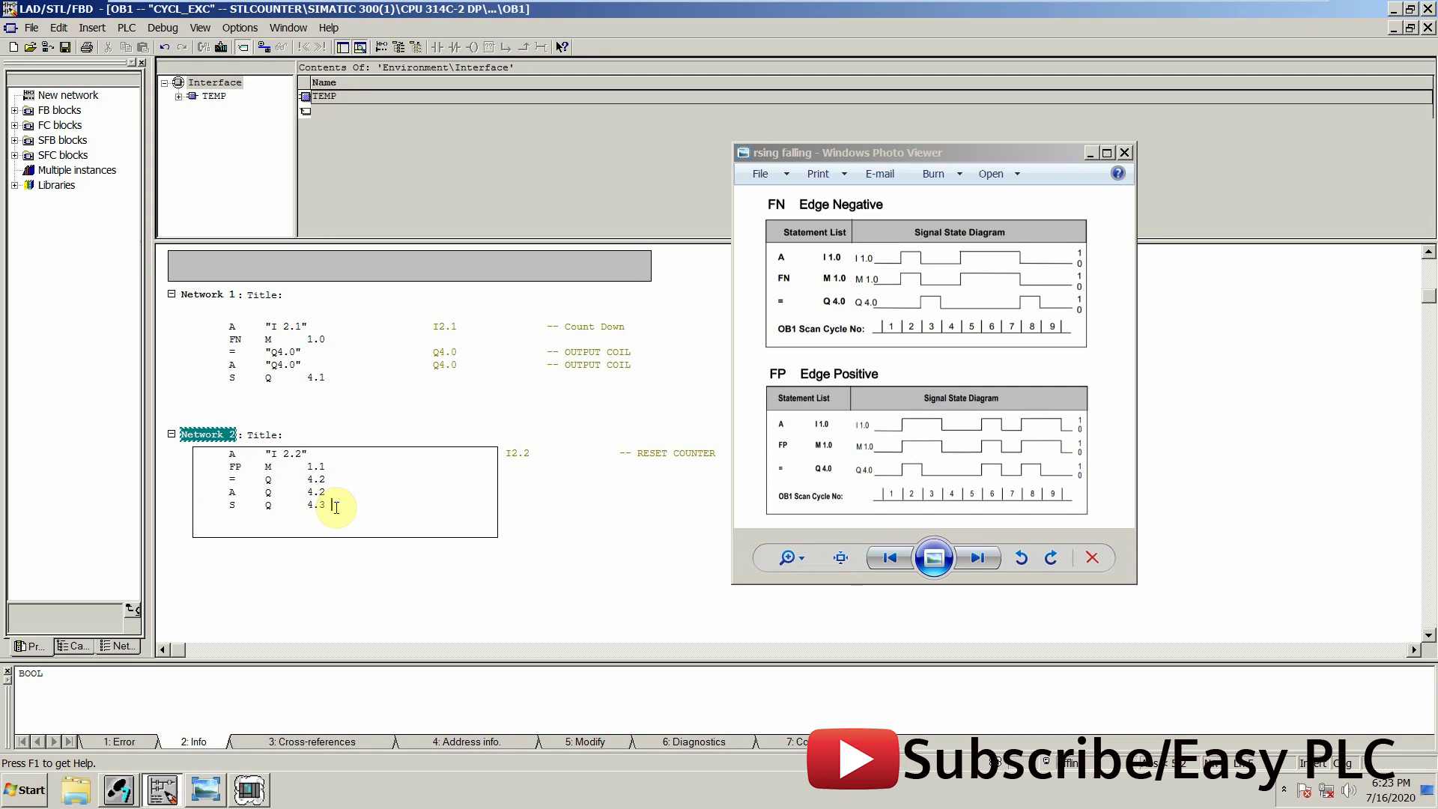
text(S)
text(Q 4)
text(.3)
drag(335, 507, 335, 474)
click(323, 465)
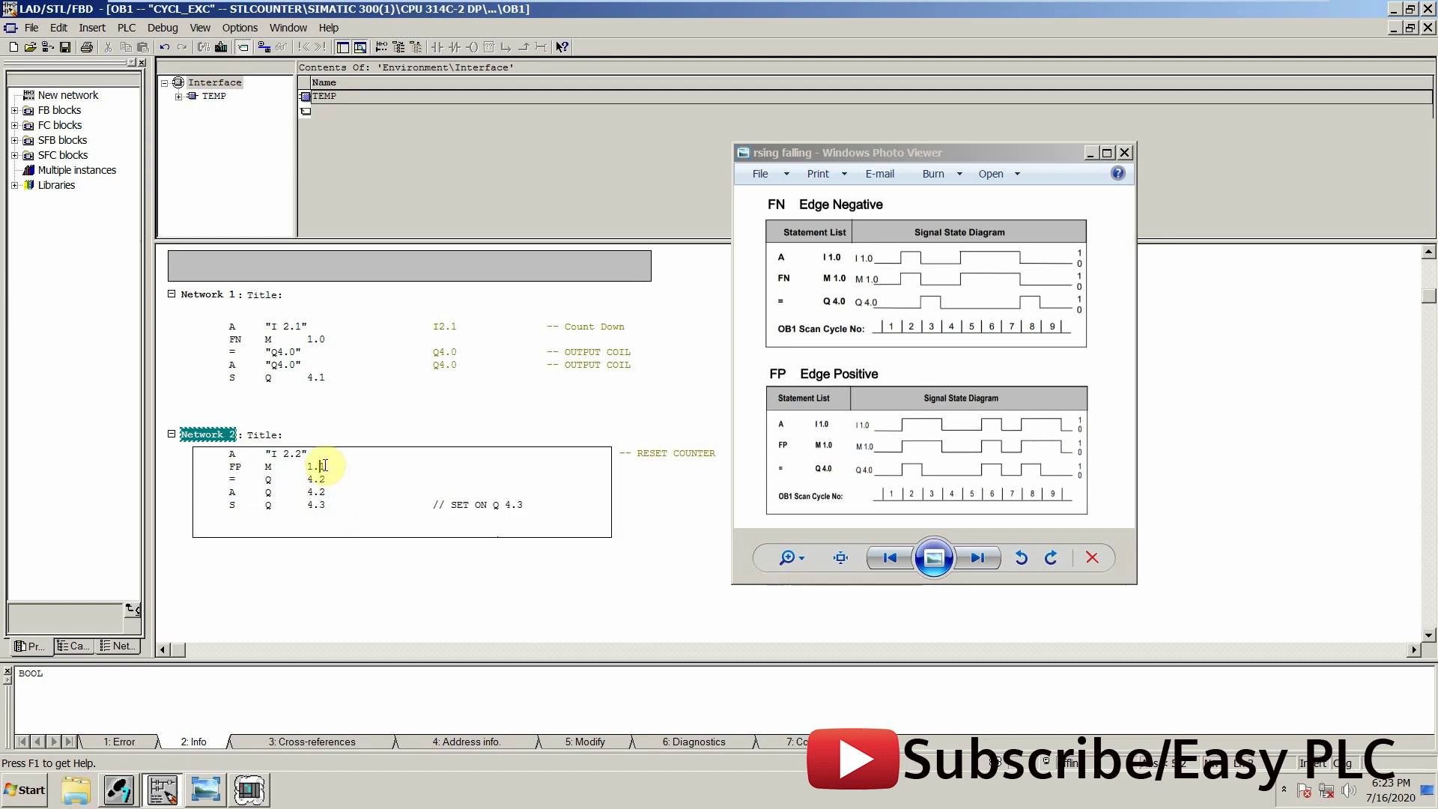
text(//)
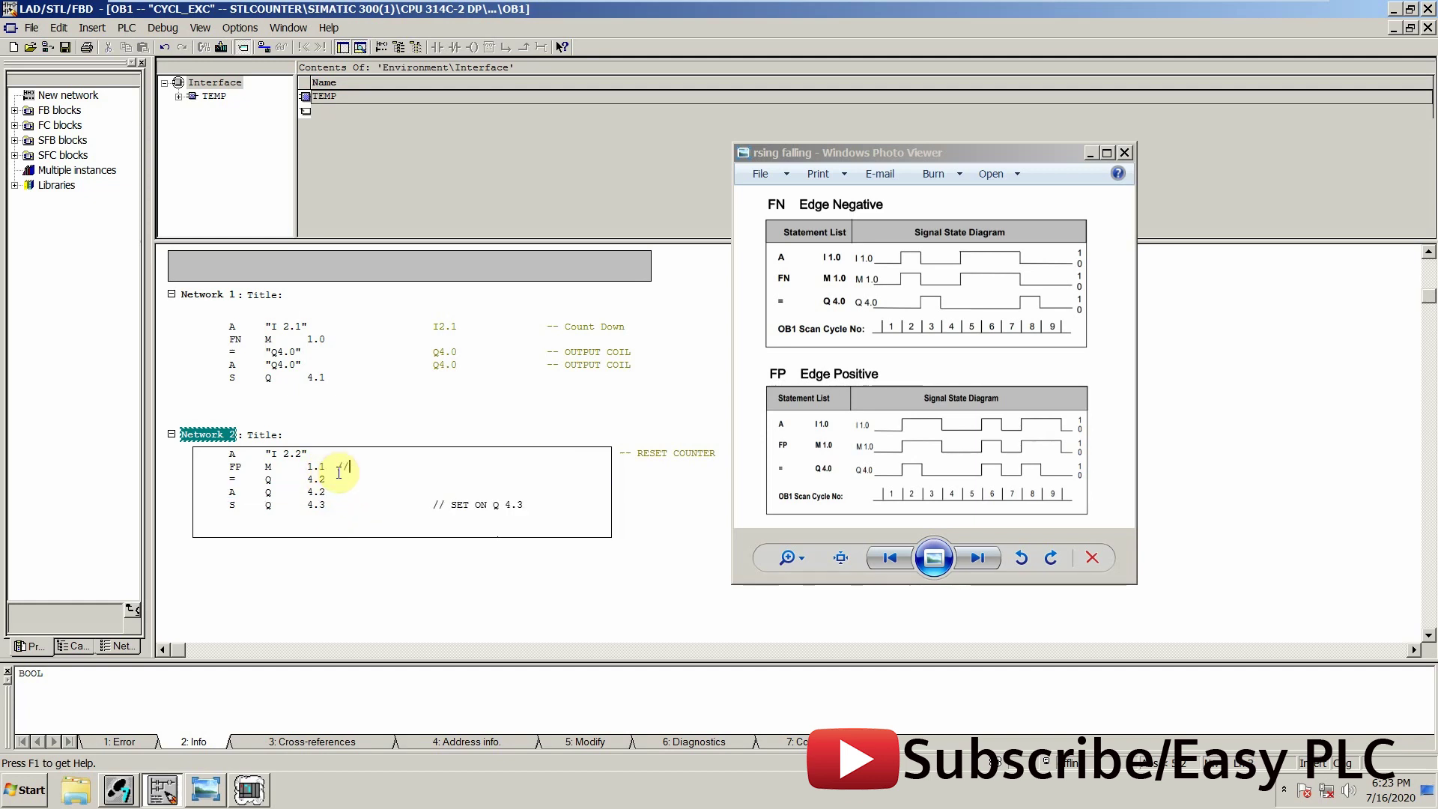
text( F)
key(BackSpace)
key(BackSpace)
key(BackSpace)
text(ED)
text(AG)
click(358, 487)
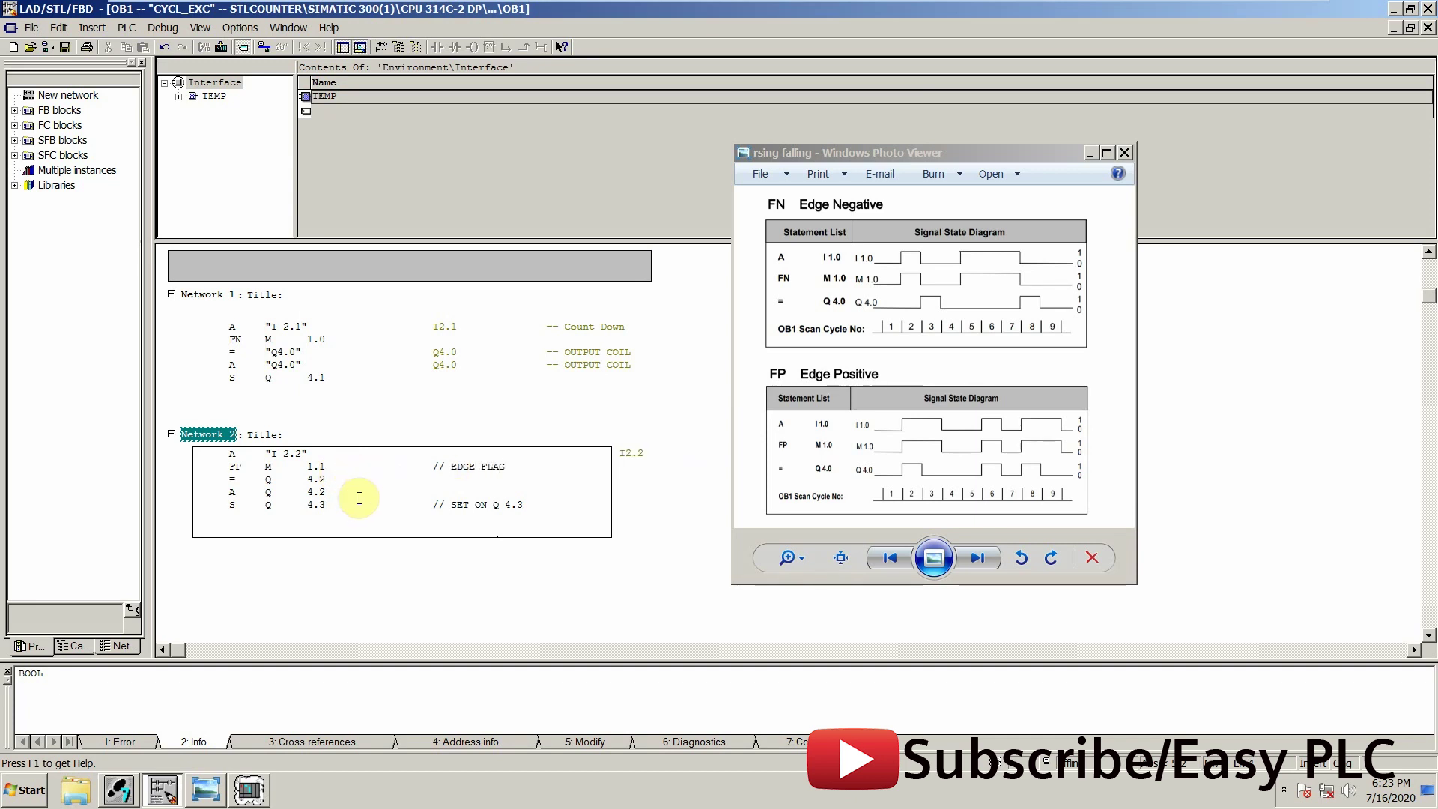
click(421, 566)
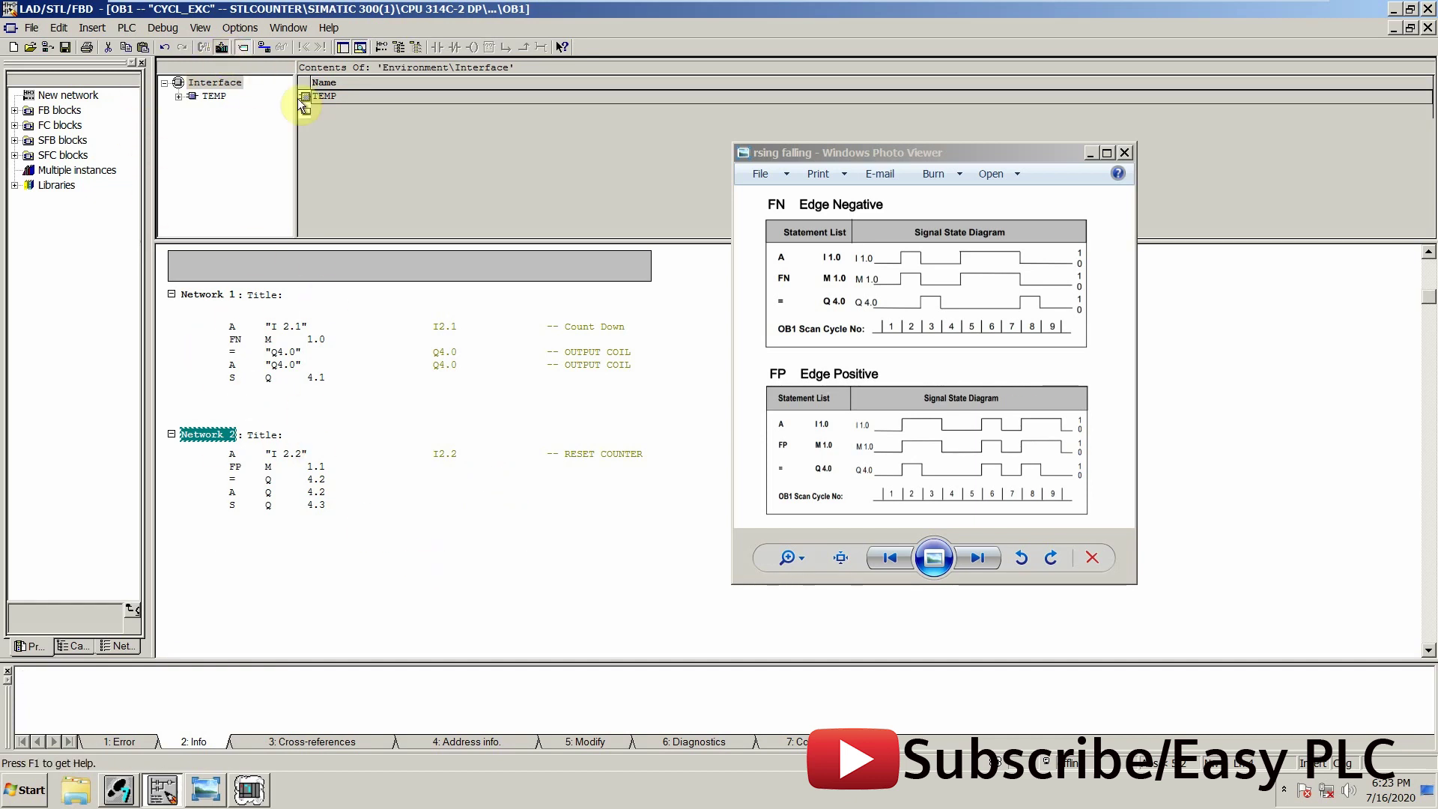
Step: Download OB1 to the simulated PLC, confirming the overwrite
key(ctrl+l)
click(591, 445)
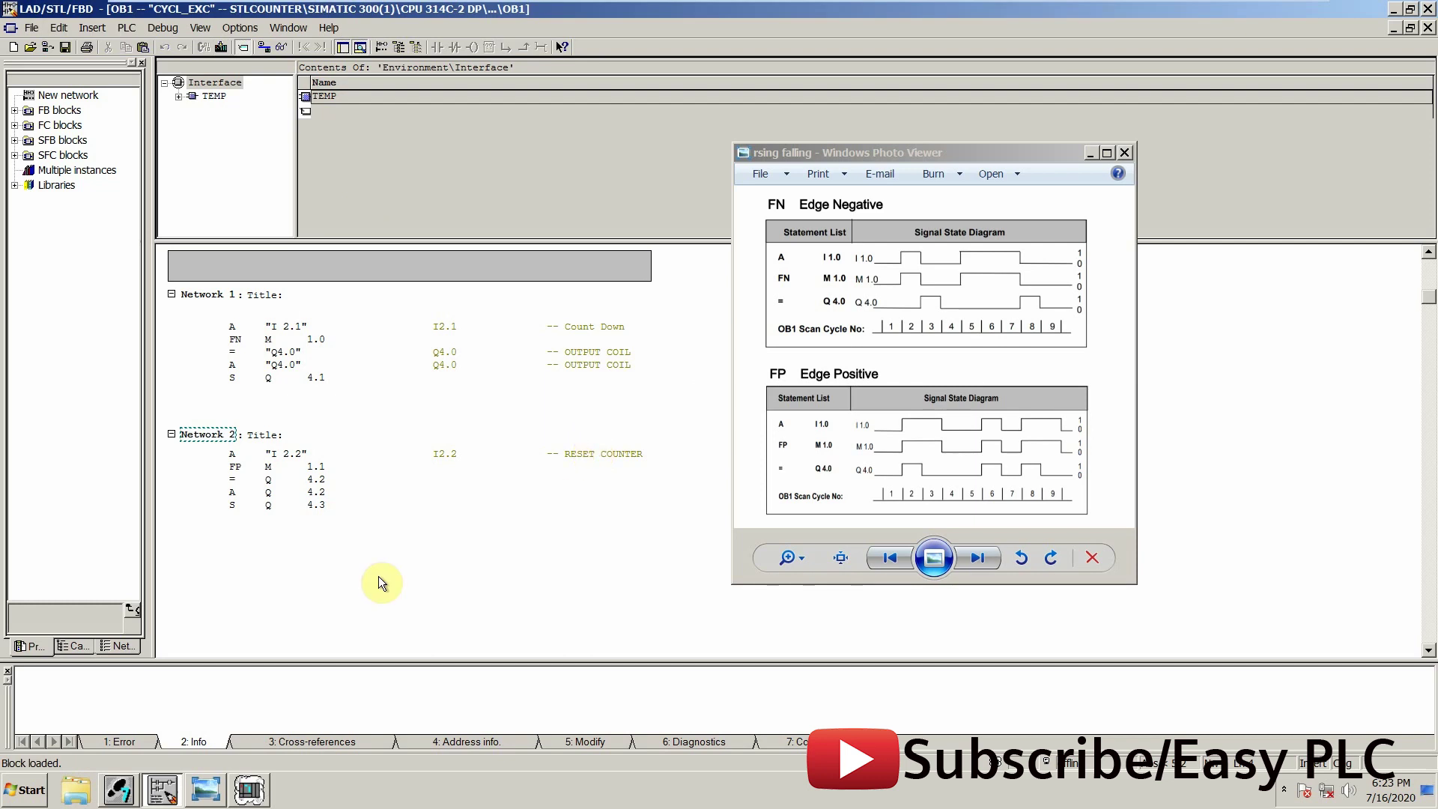
click(248, 790)
click(345, 277)
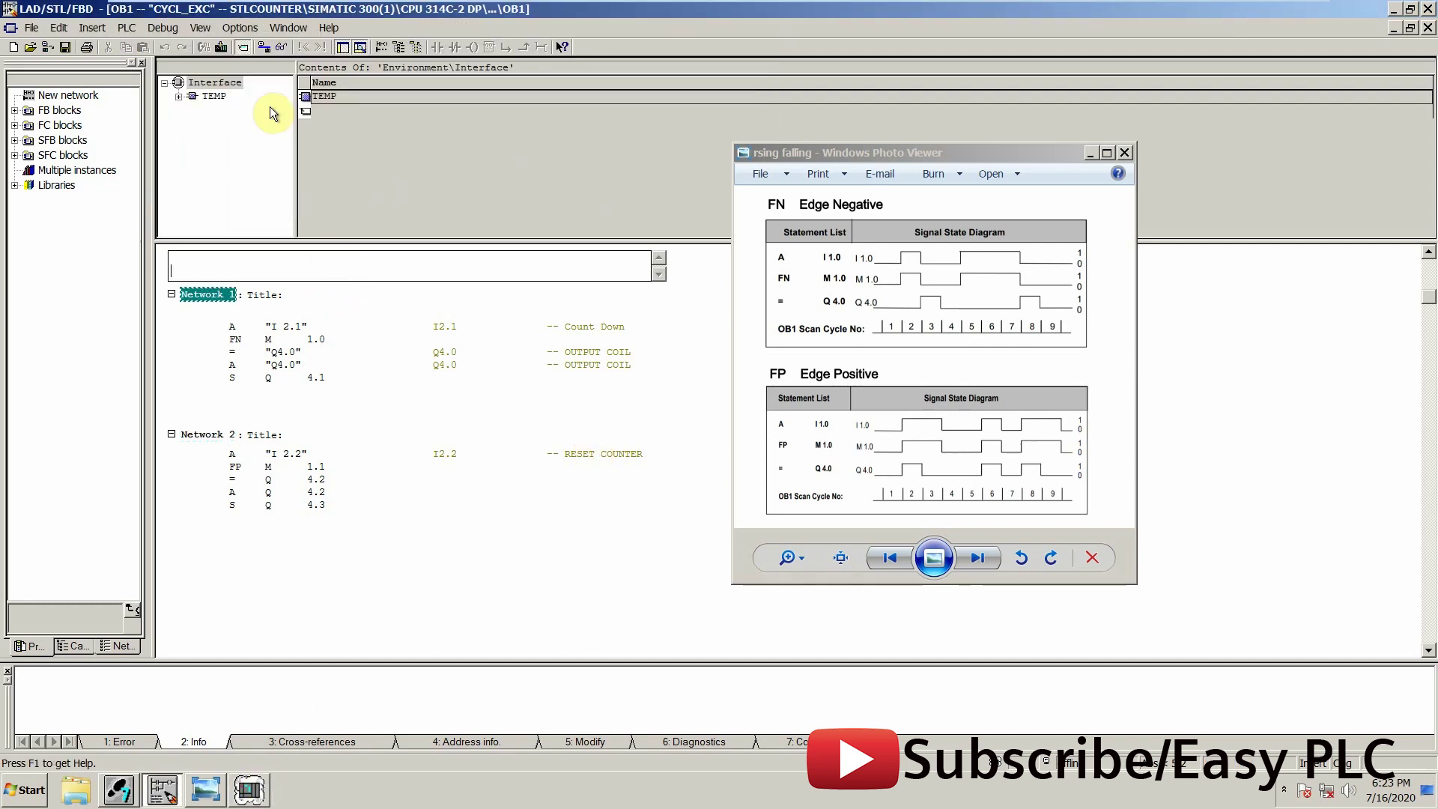
Step: Turn on OB1 status monitoring and move the diagram and simulator windows
click(248, 790)
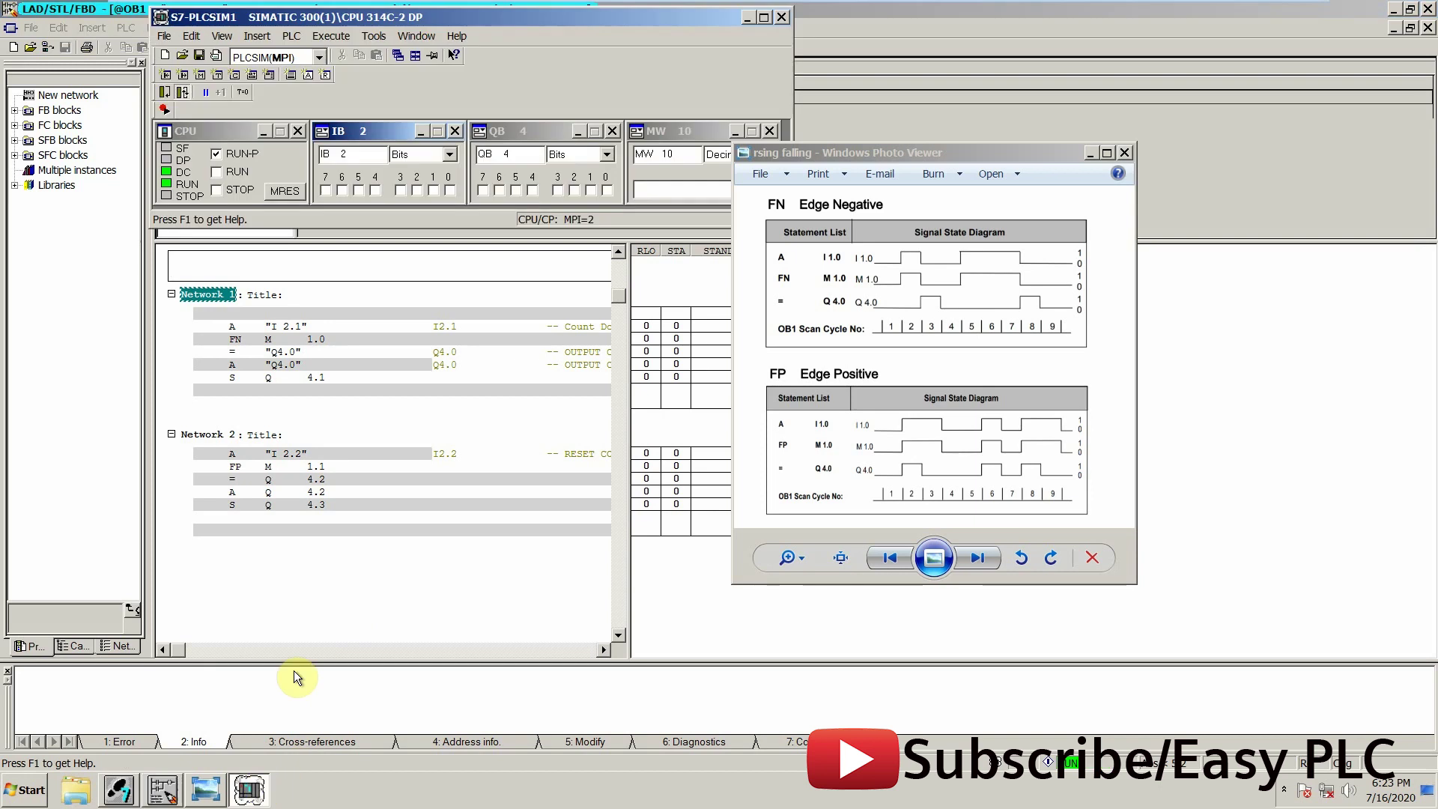
drag(922, 154, 1003, 183)
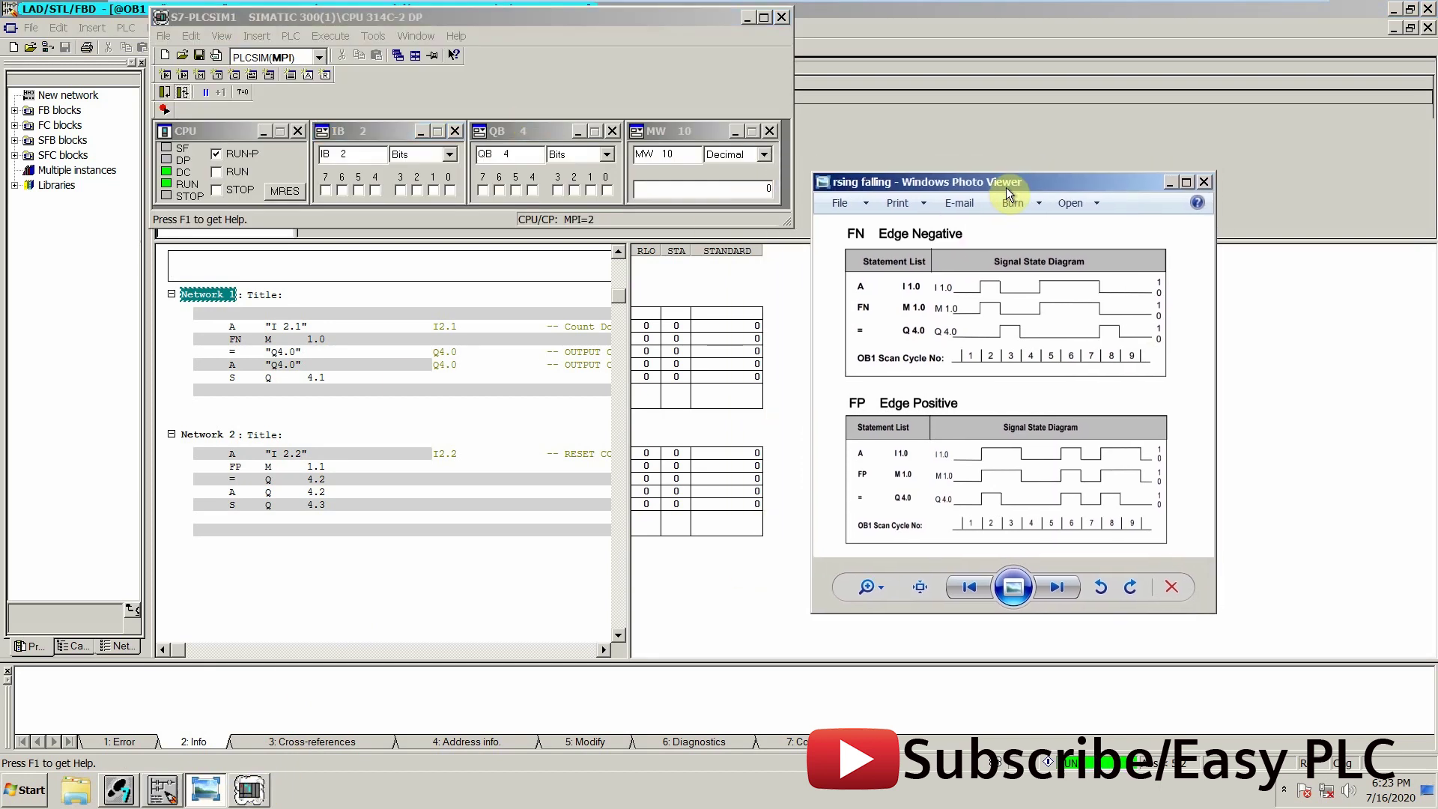
drag(537, 21, 540, 30)
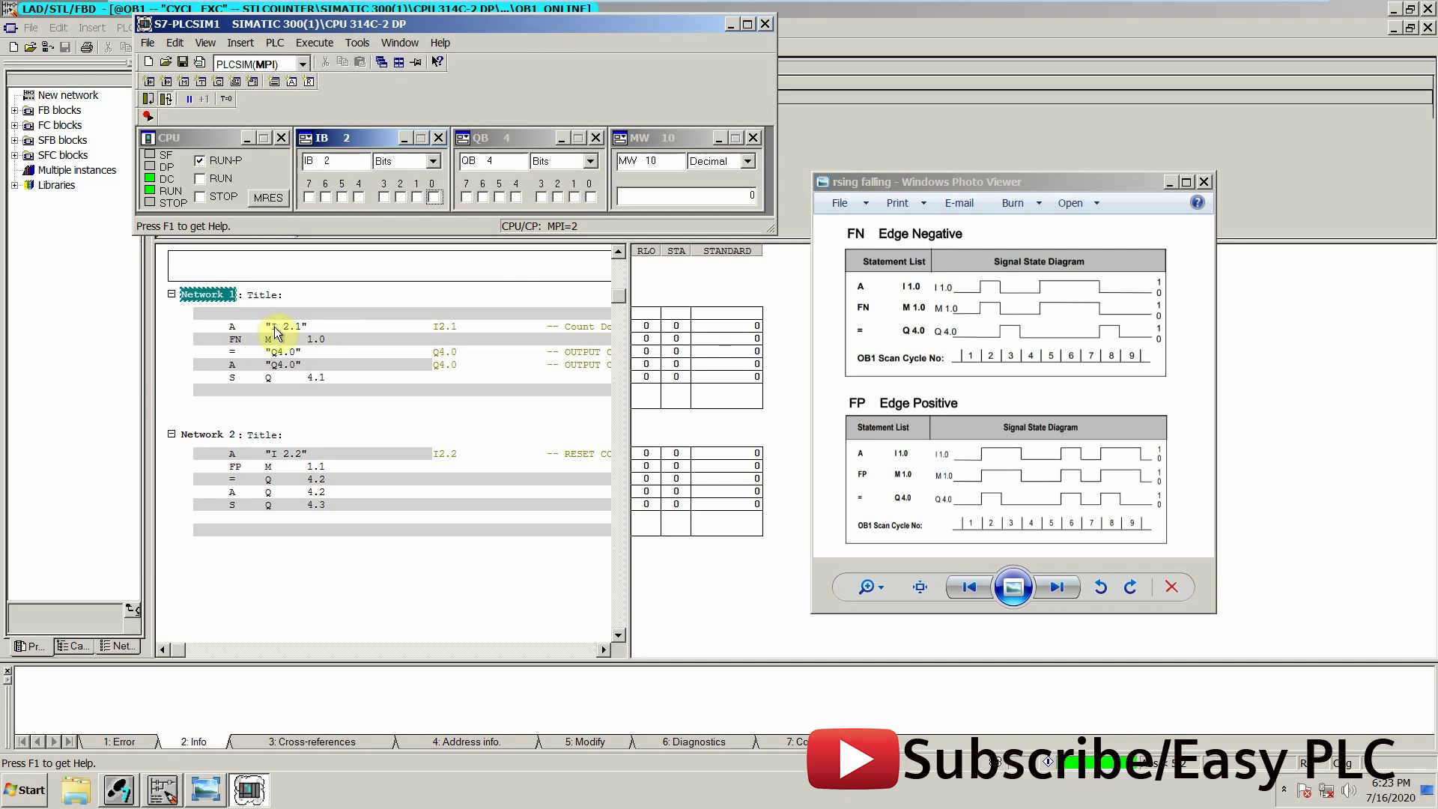
click(1042, 259)
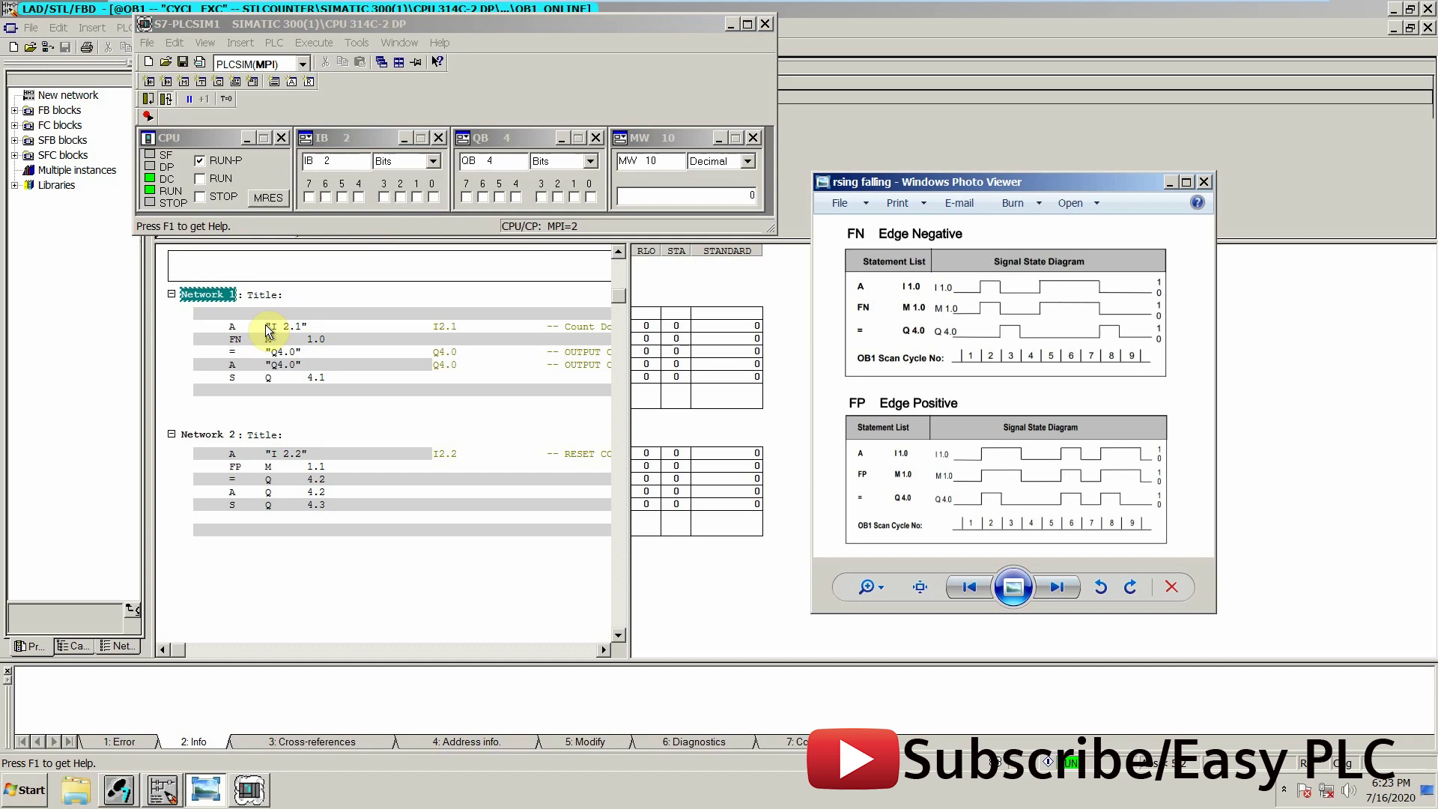
Step: Tick IB 2 bits 1 and 2 to switch on I 2.1 and I 2.2
click(415, 198)
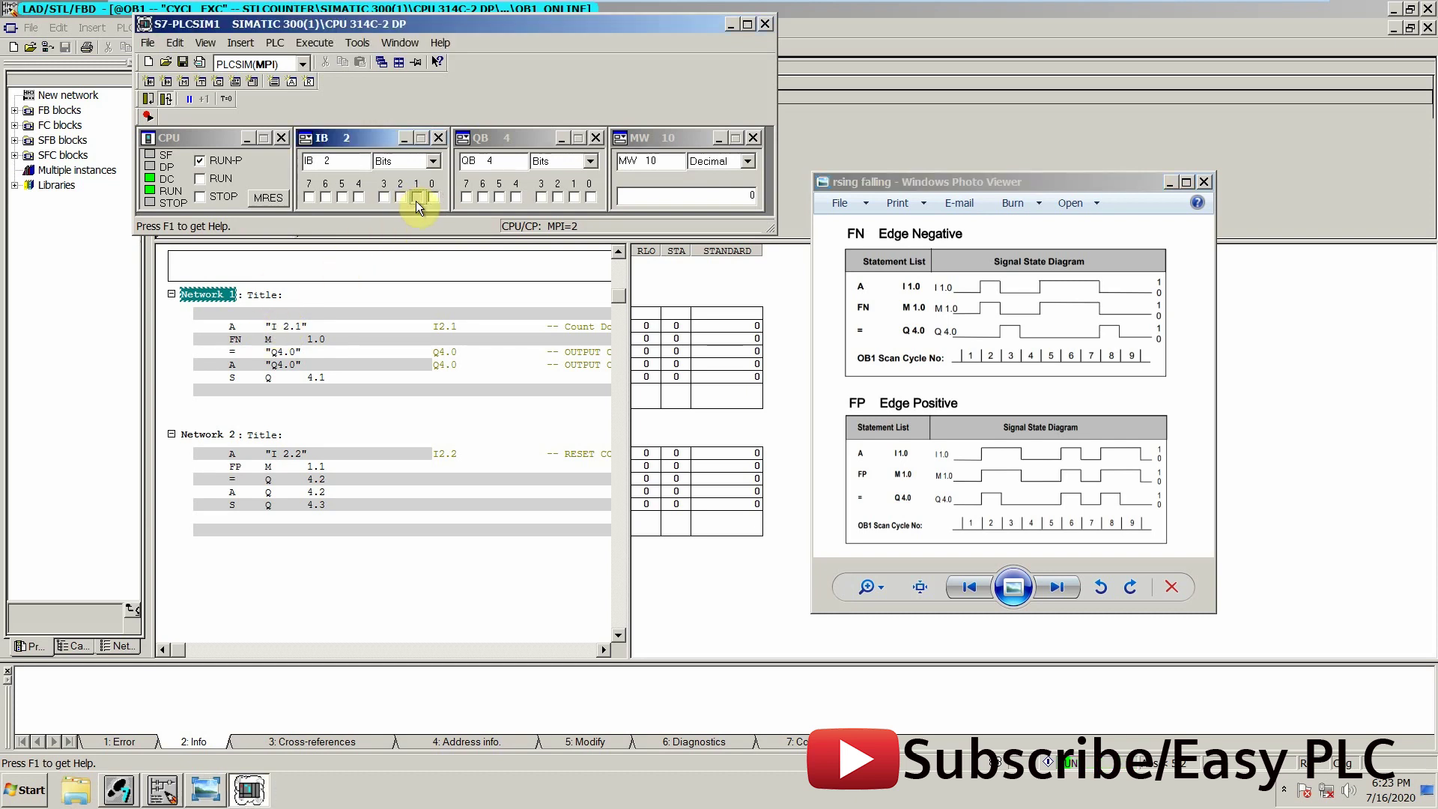
click(416, 199)
click(400, 197)
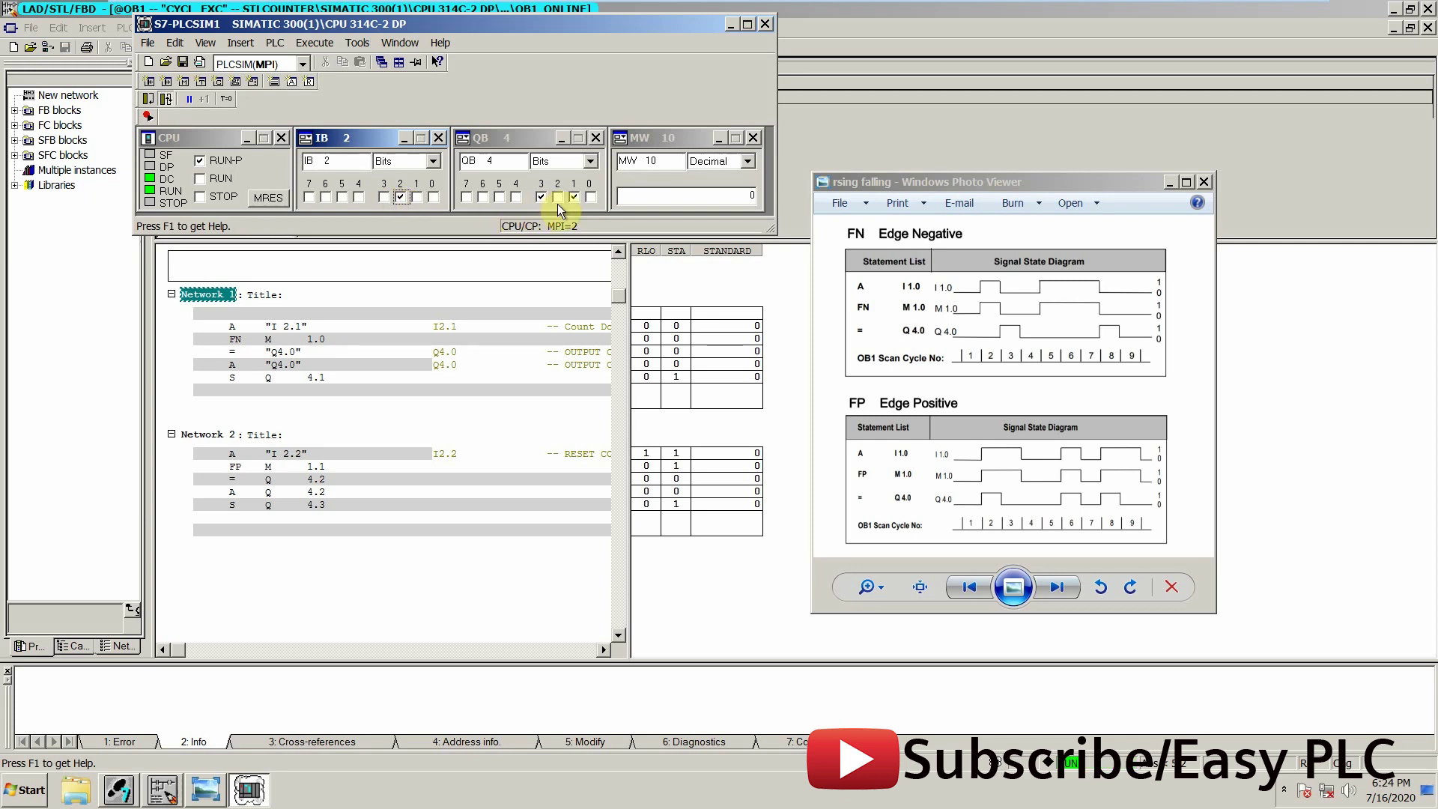